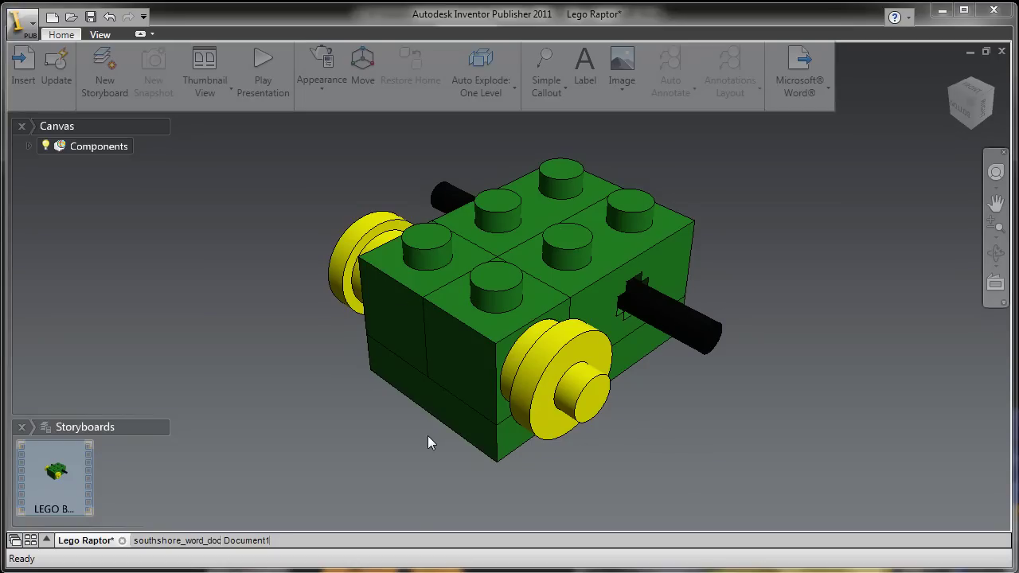
Open the LEGO BLOCKS storyboard and play it as a presentation.
left_click(65, 475)
double_click(66, 475)
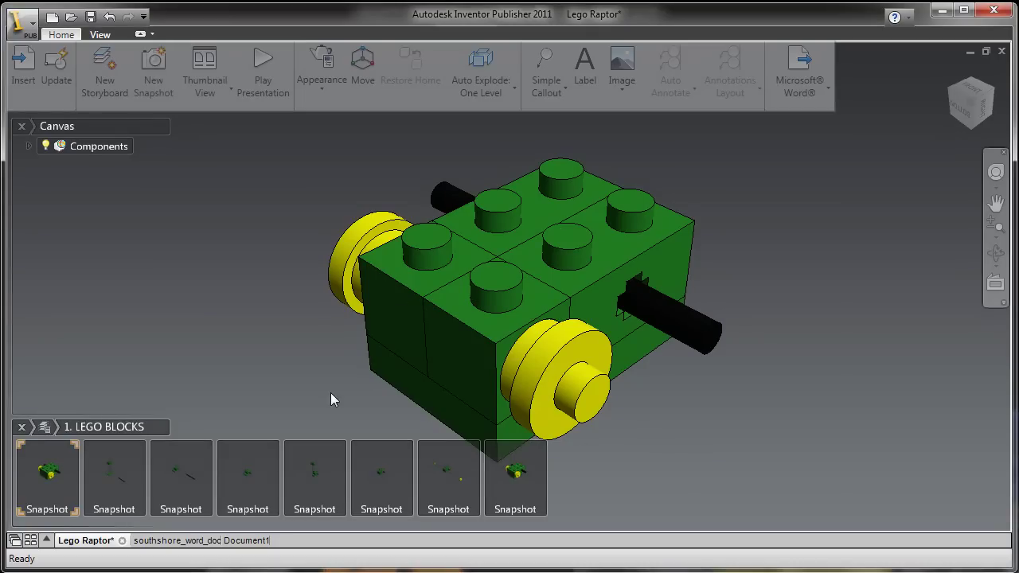
right_click(207, 351)
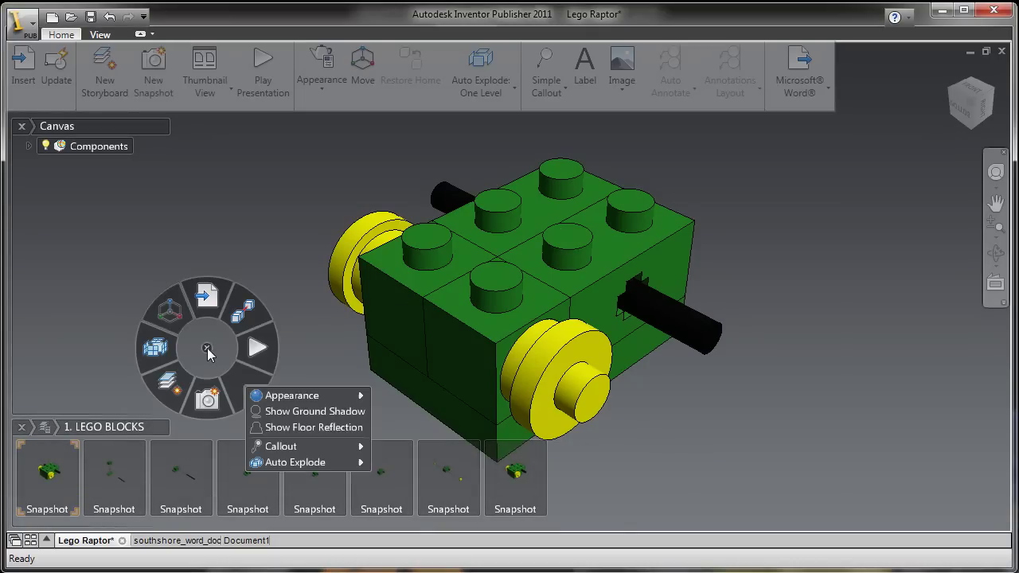
left_click(254, 349)
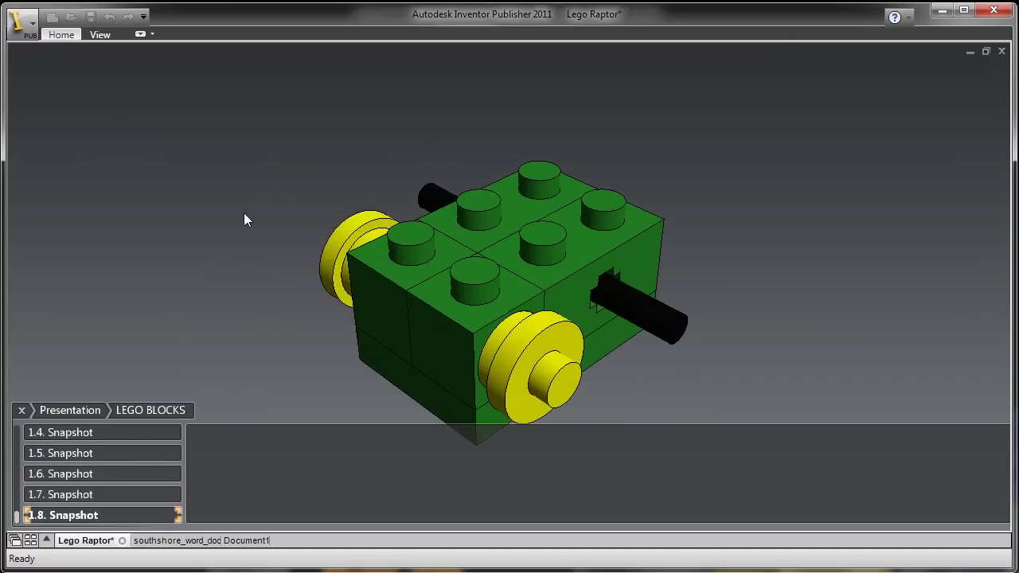
Stop the running presentation and select the first snapshot.
left_click(244, 212)
left_click(259, 267)
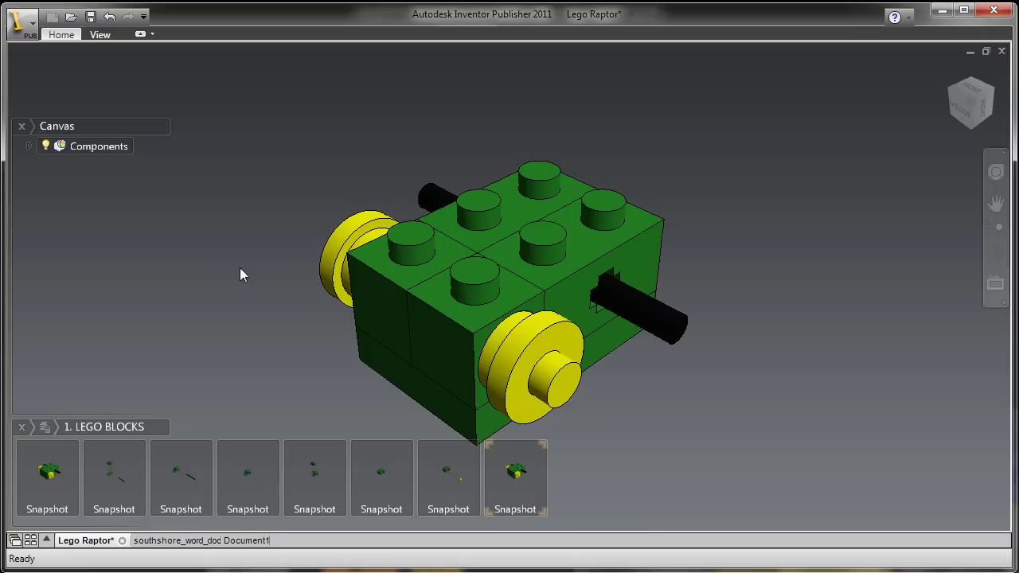
left_click(72, 471)
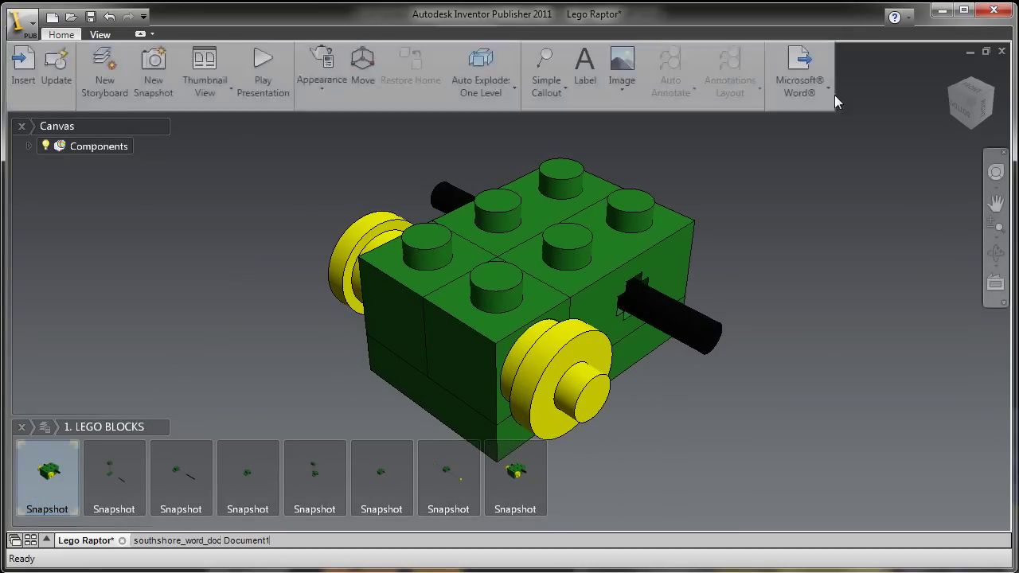
In Help, go to Fundamental Workflow > Publish Document > Publish - Word > Custom Word Template.
left_click(895, 17)
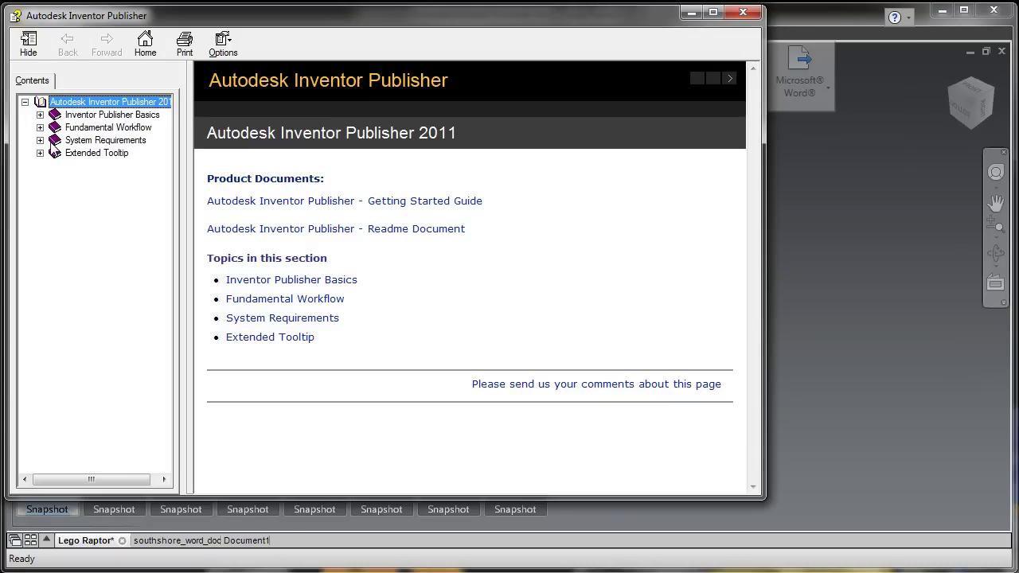
left_click(39, 127)
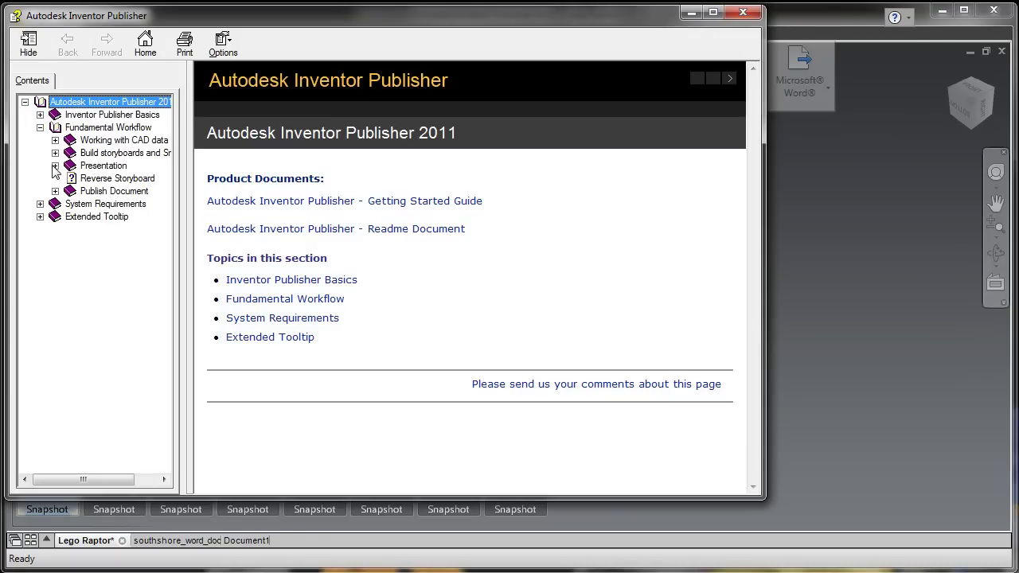
left_click(55, 166)
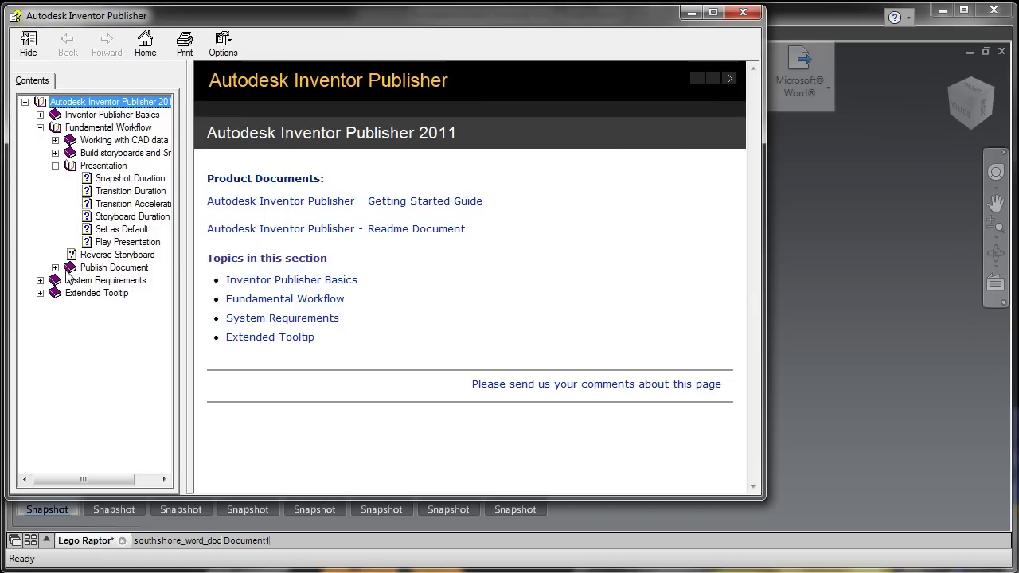
left_click(55, 165)
left_click(55, 191)
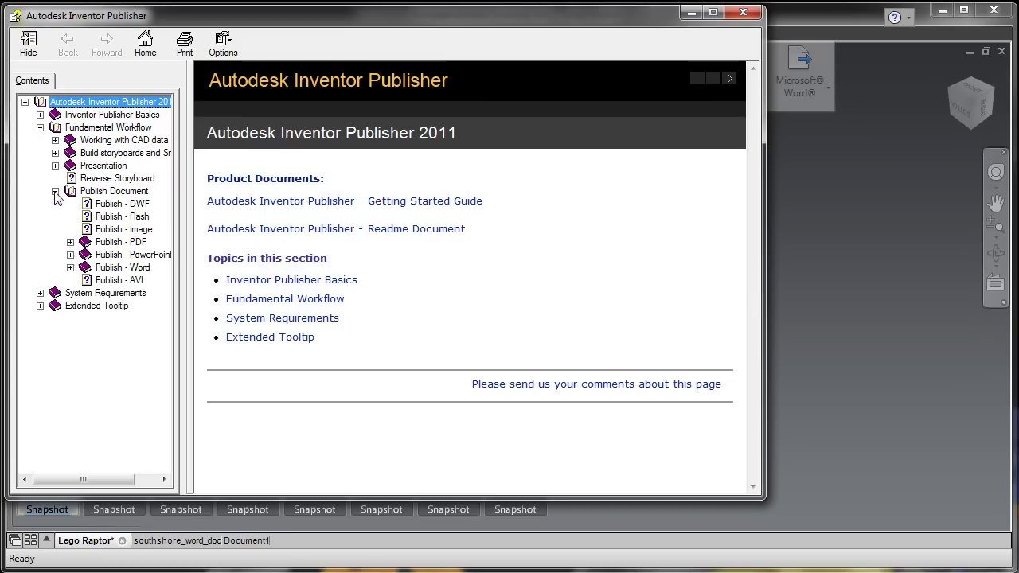
left_click(70, 267)
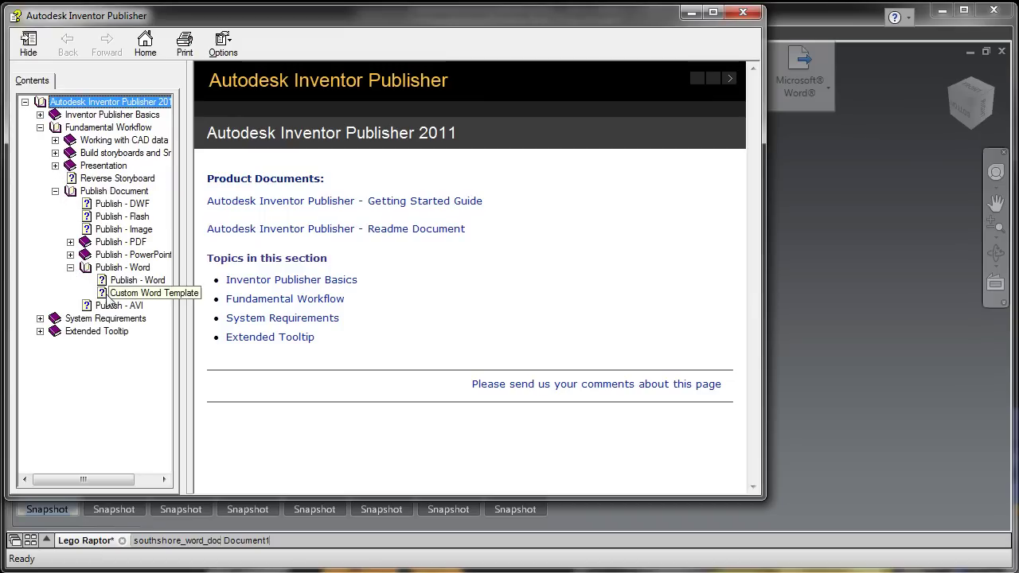
left_click(115, 293)
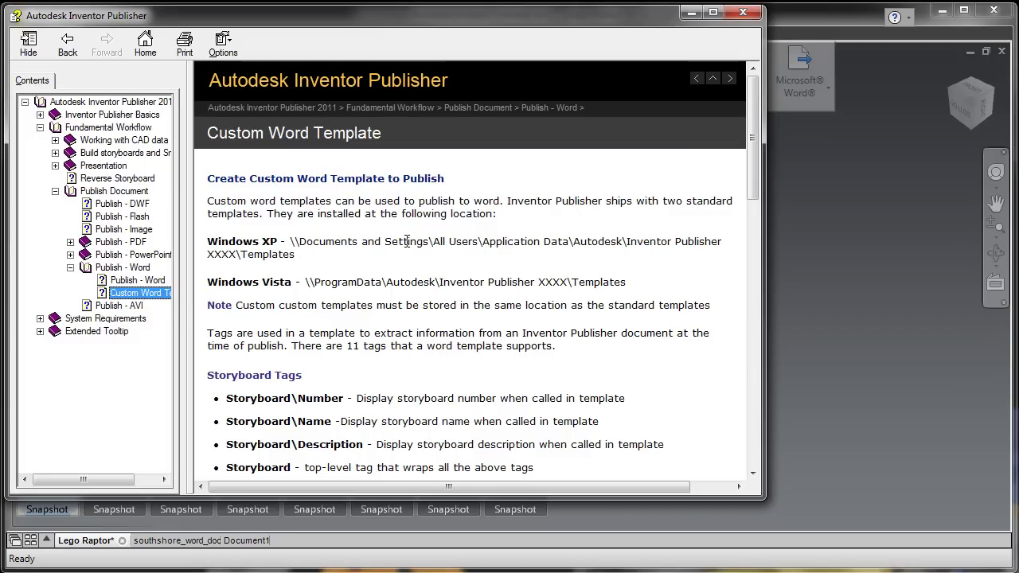
Play the Word Custom Template animation to the Storyboard Tags part, then close Help.
left_click(723, 277)
scroll(724, 277, "down", 5)
scroll(724, 276, "down", 15)
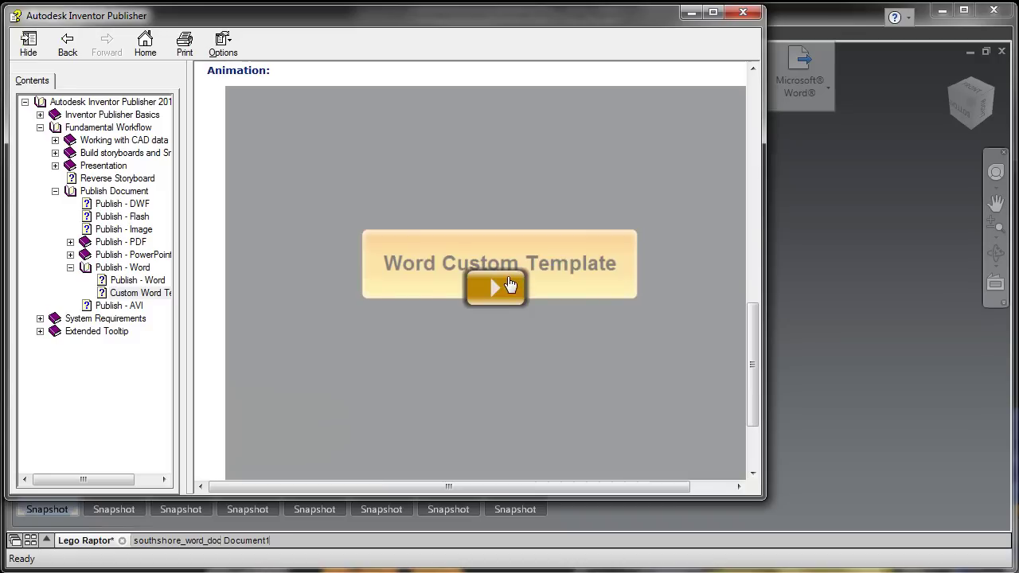
left_click(494, 287)
scroll(559, 399, "down", 2)
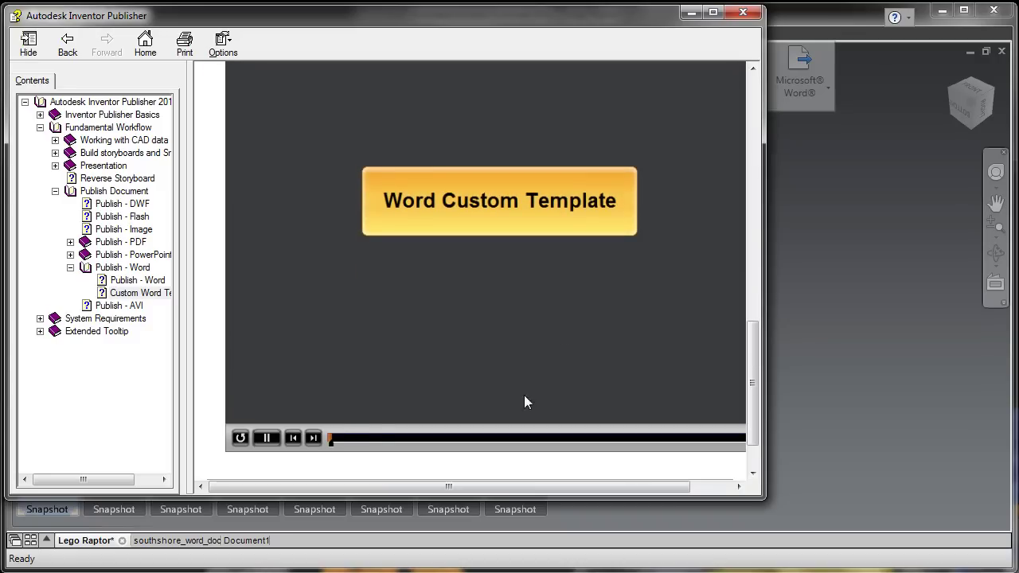
left_click_drag(334, 450, 411, 451)
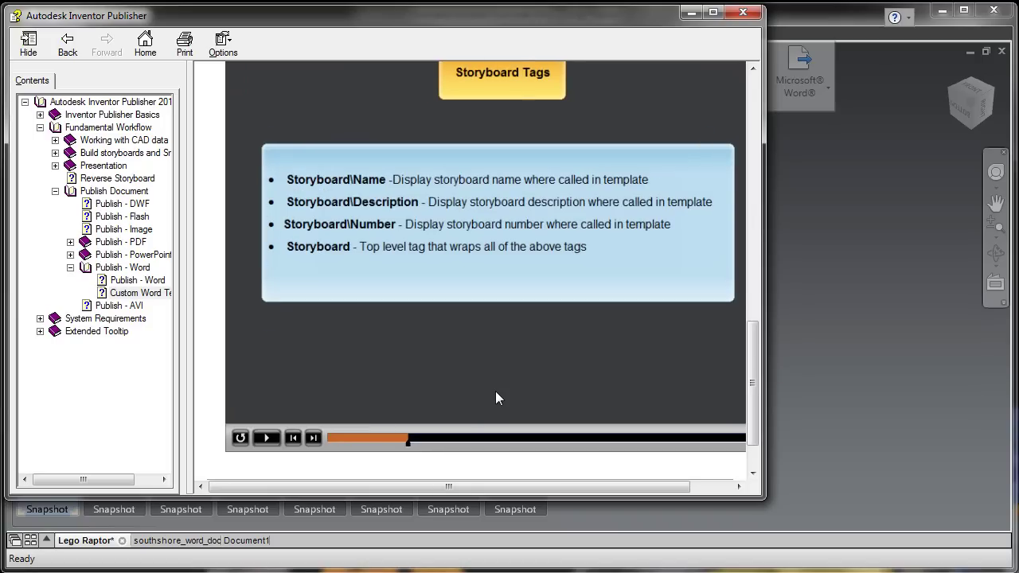
scroll(495, 399, "up", 2)
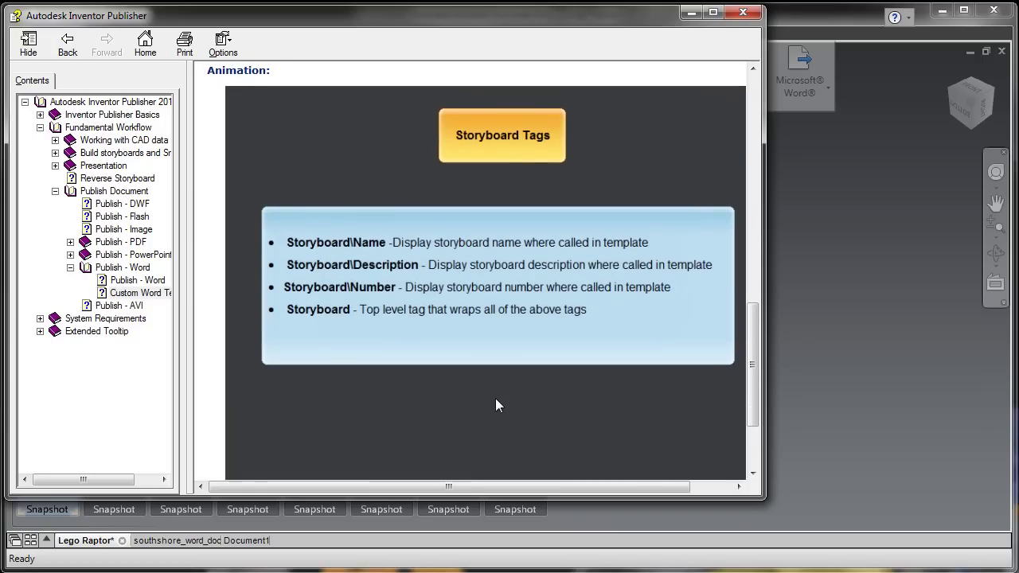
scroll(496, 398, "down", 2)
scroll(493, 408, "up", 5)
scroll(496, 410, "up", 4)
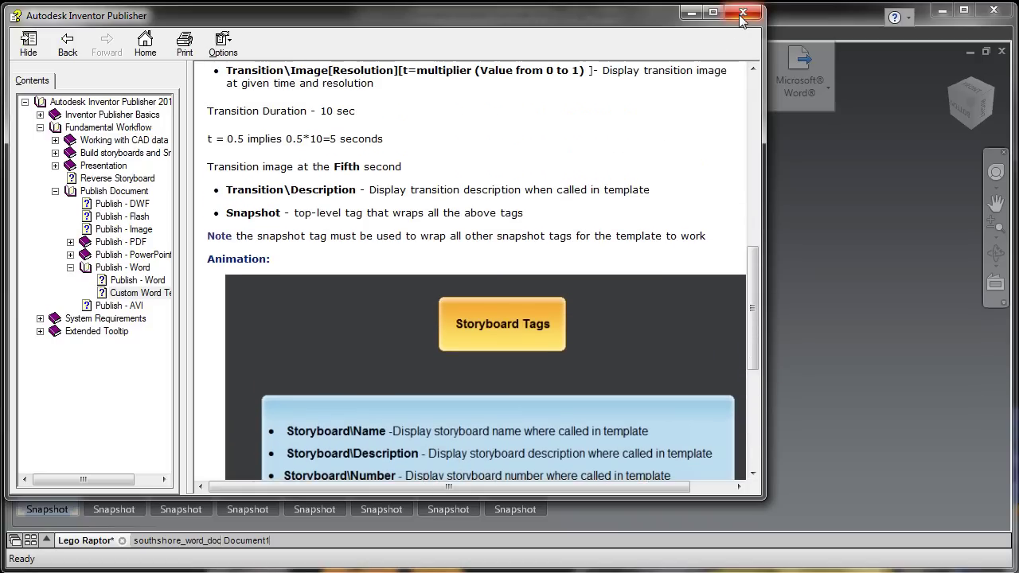
left_click(742, 13)
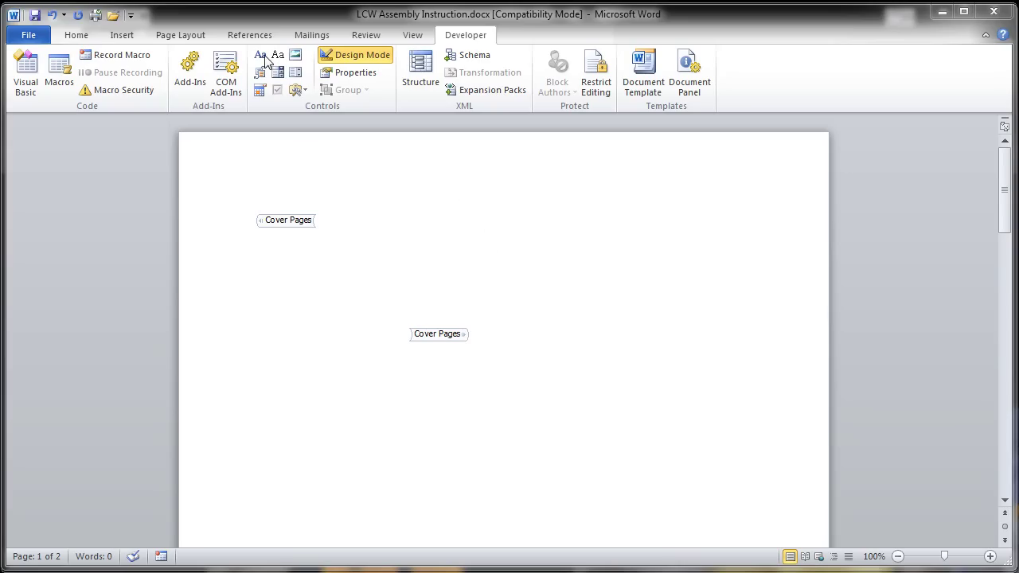
Insert a plain text content control below the Cover Pages tag reading 'Storyboard Name'.
left_click(300, 262)
left_click(266, 57)
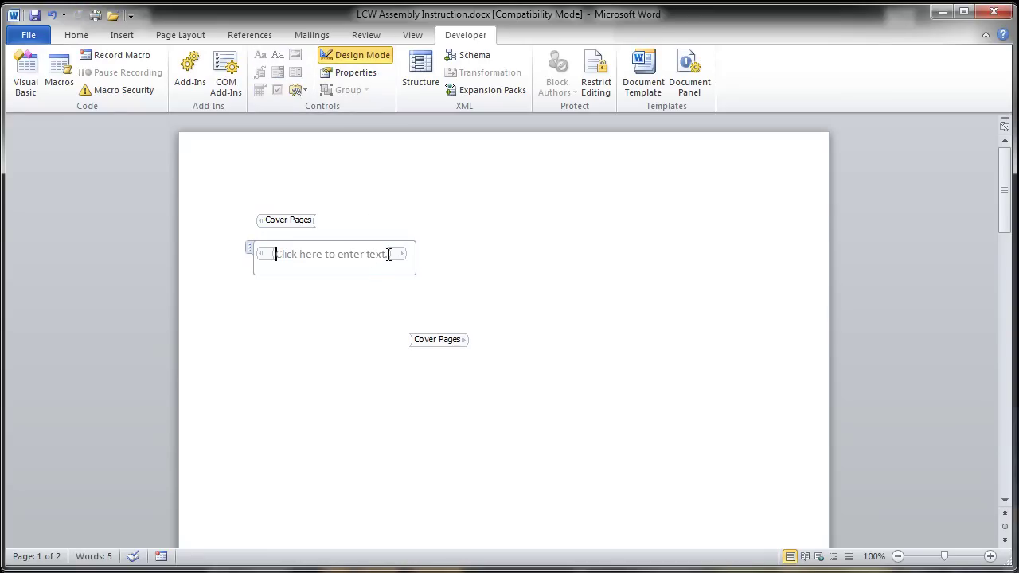
left_click_drag(387, 255, 290, 262)
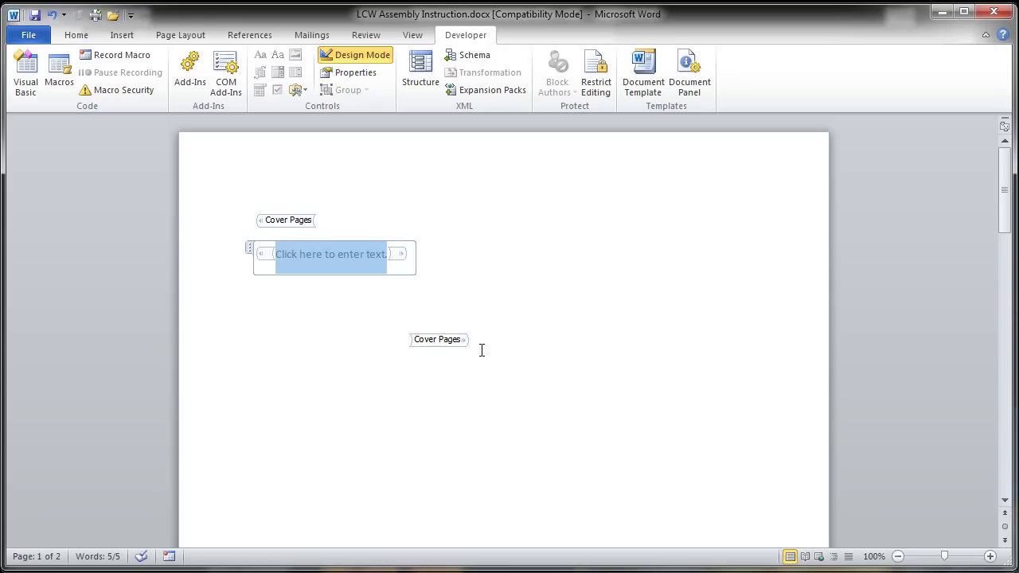
type("Storybo")
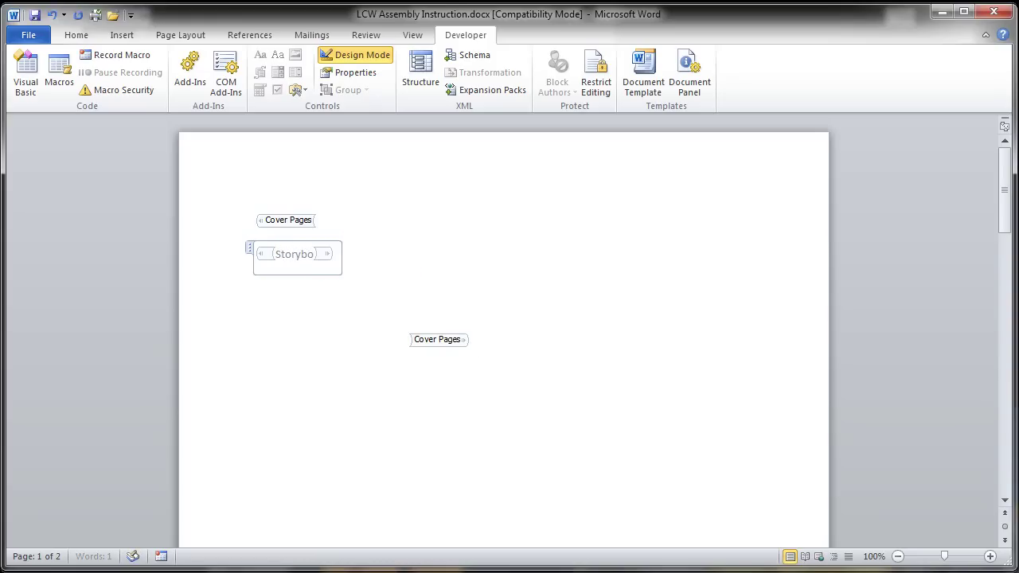
type("ard Name")
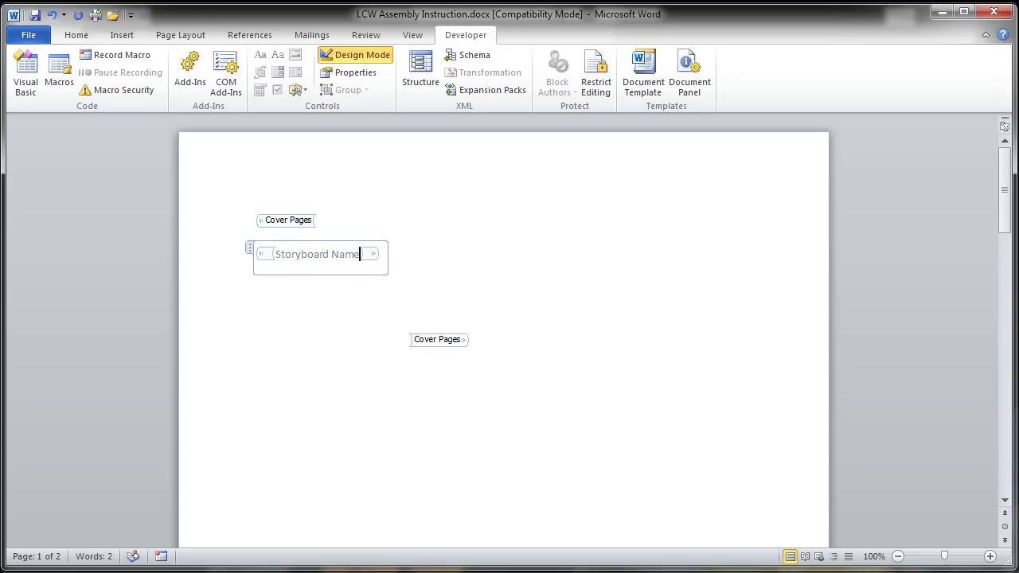
Make 'Storyboard Name' bold at 24 pt and select the whole control.
left_click_drag(361, 253, 283, 254)
right_click(292, 254)
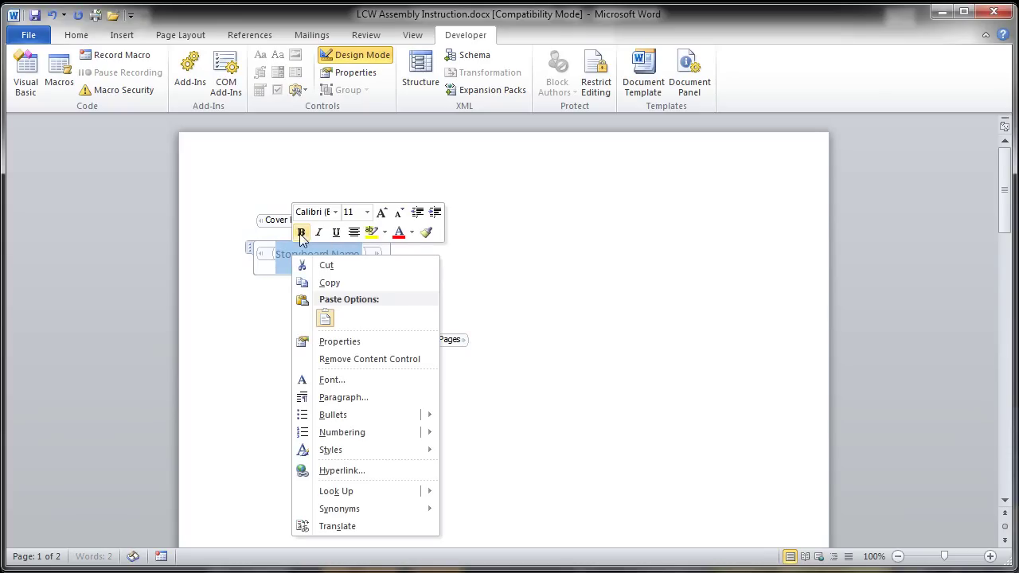
left_click(412, 233)
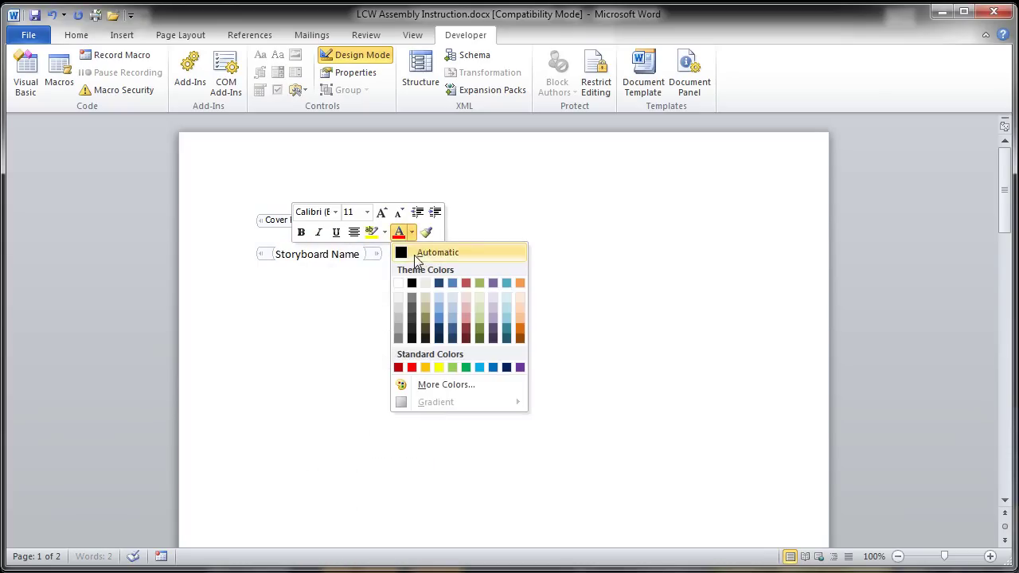
left_click(416, 253)
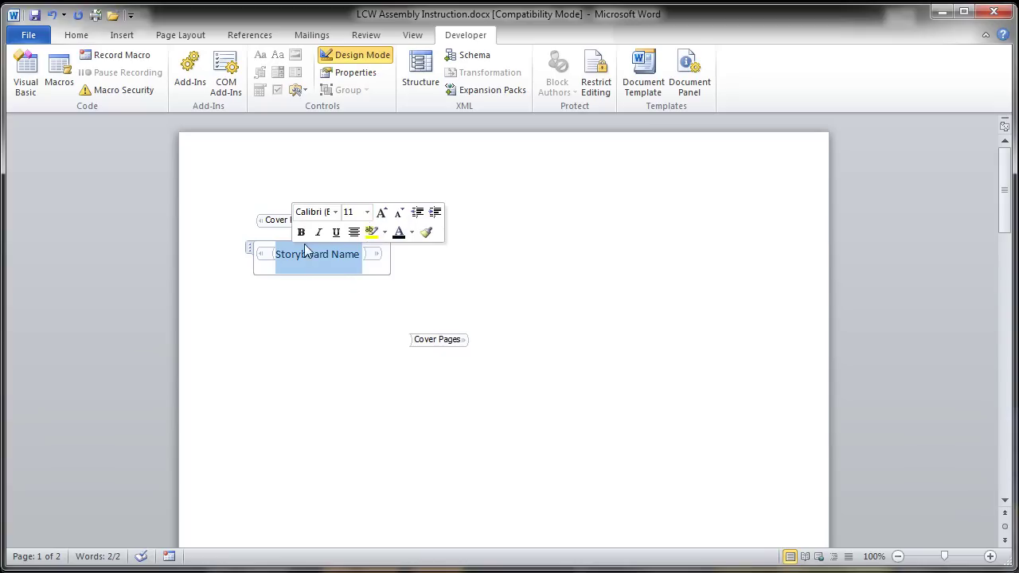
left_click(301, 232)
left_click(367, 213)
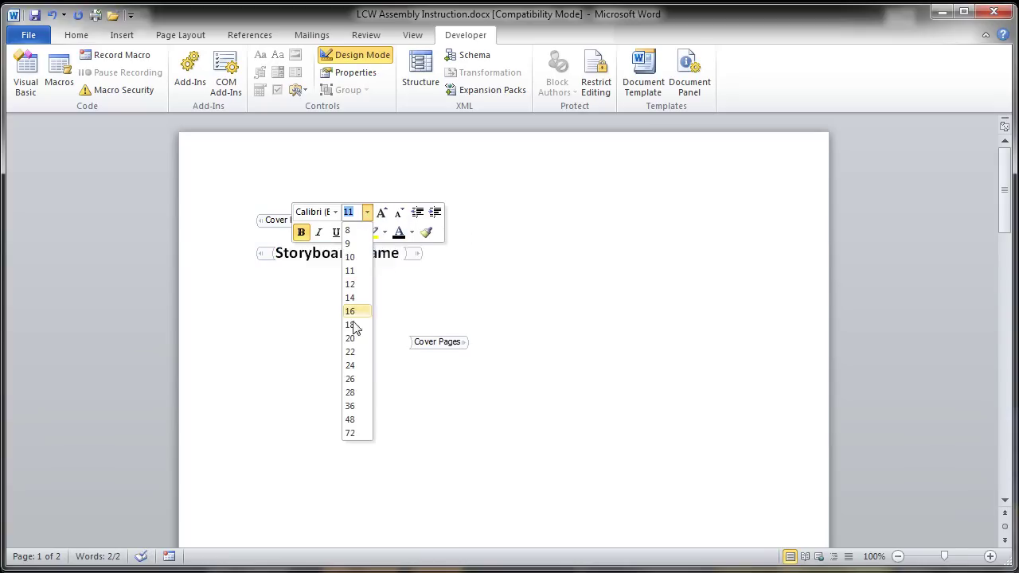
left_click(351, 366)
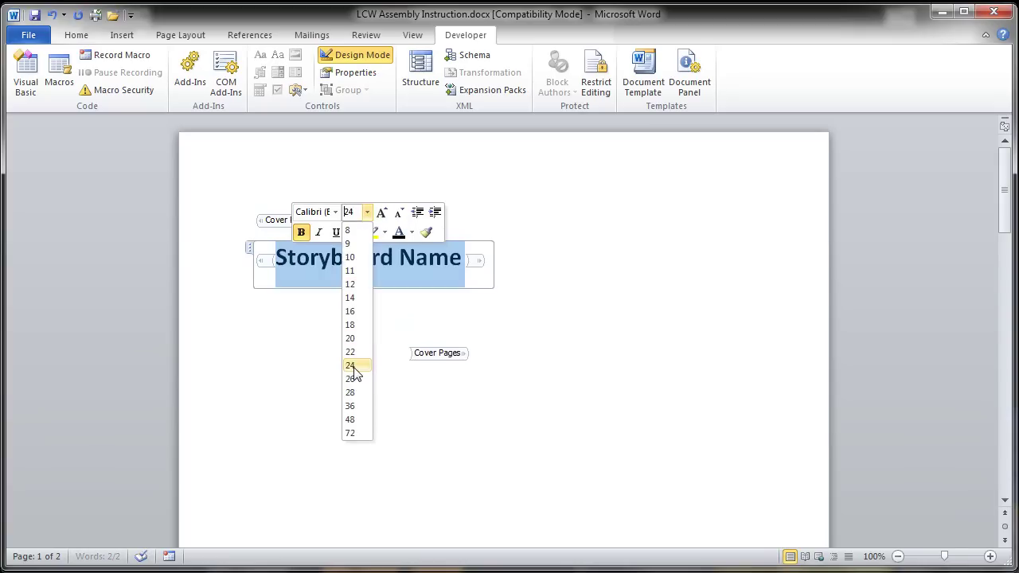
left_click(572, 256)
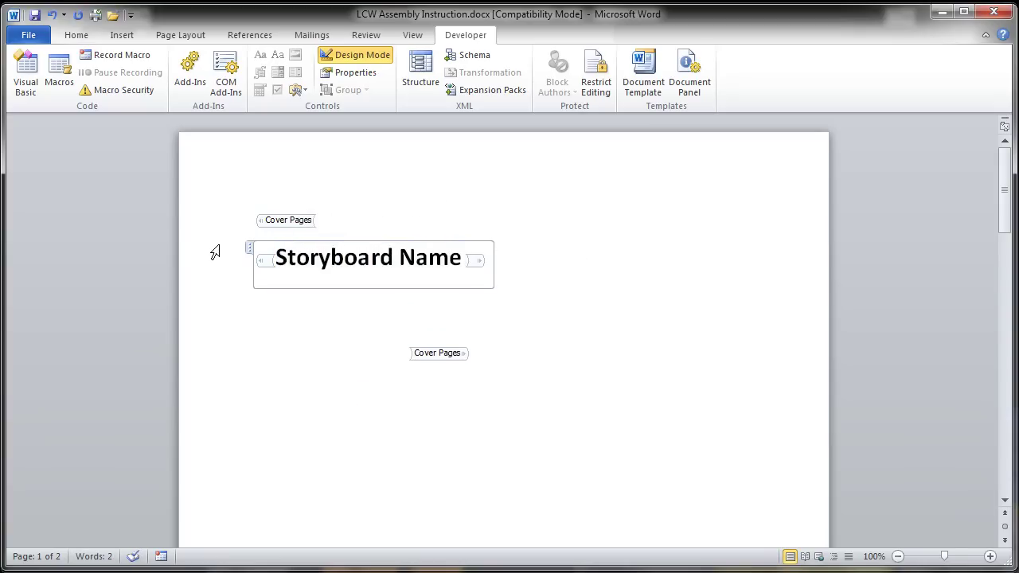
left_click(259, 257)
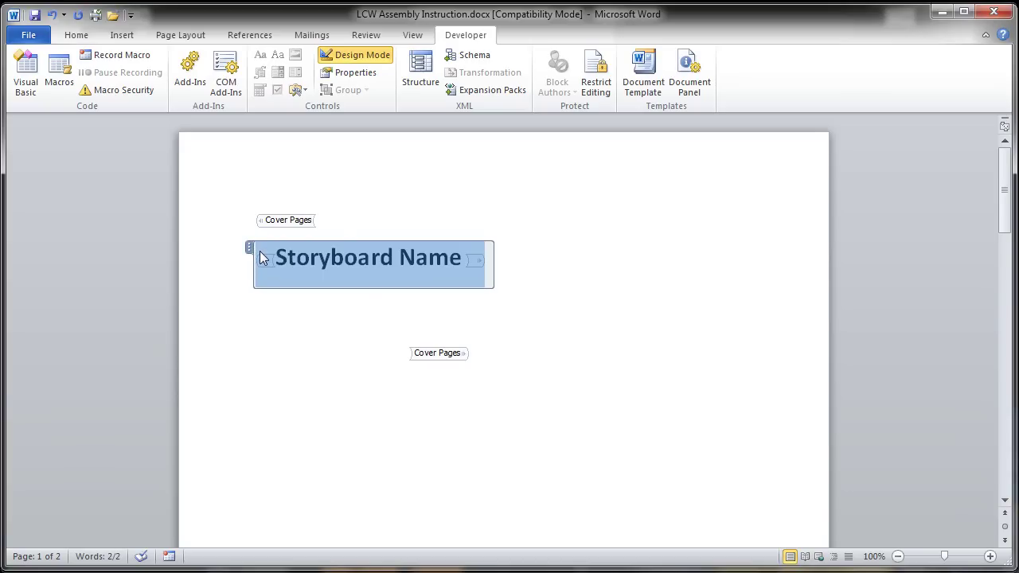
Set the control's title and tag to Storyboard\Name.
right_click(261, 256)
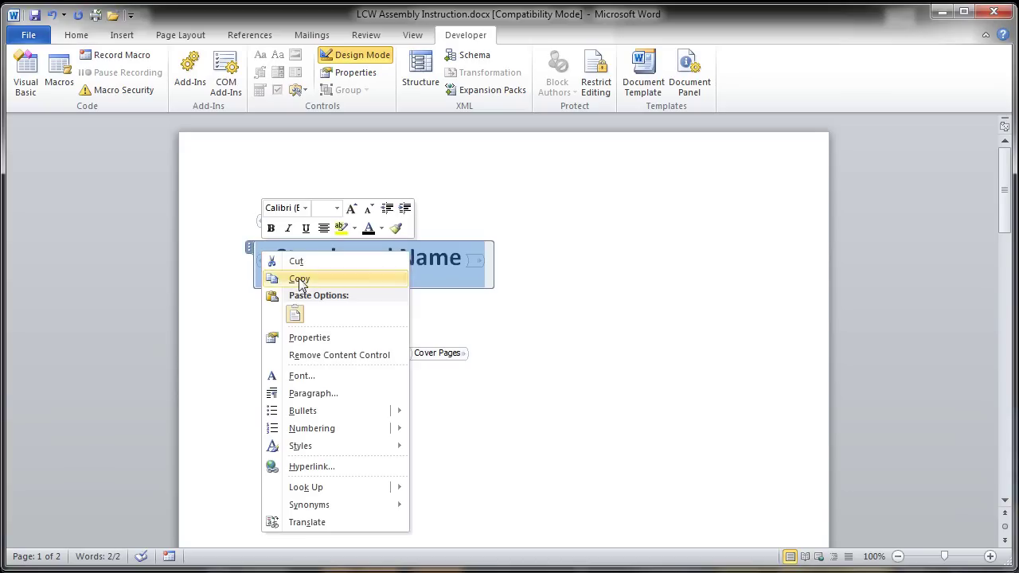
left_click(311, 338)
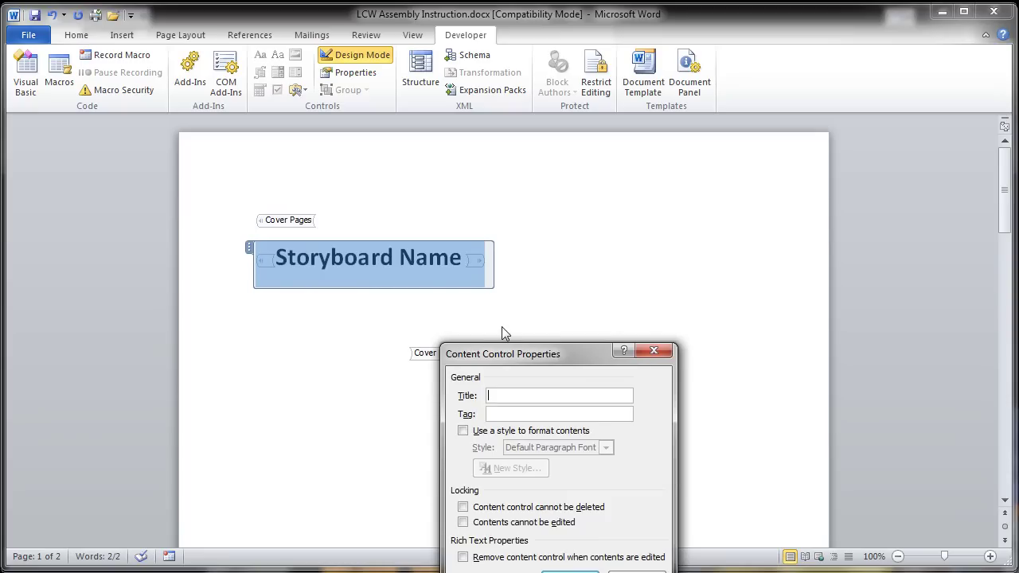
type("Storyboard\\Name")
left_click_drag(570, 395, 438, 406)
key("ctrl+c")
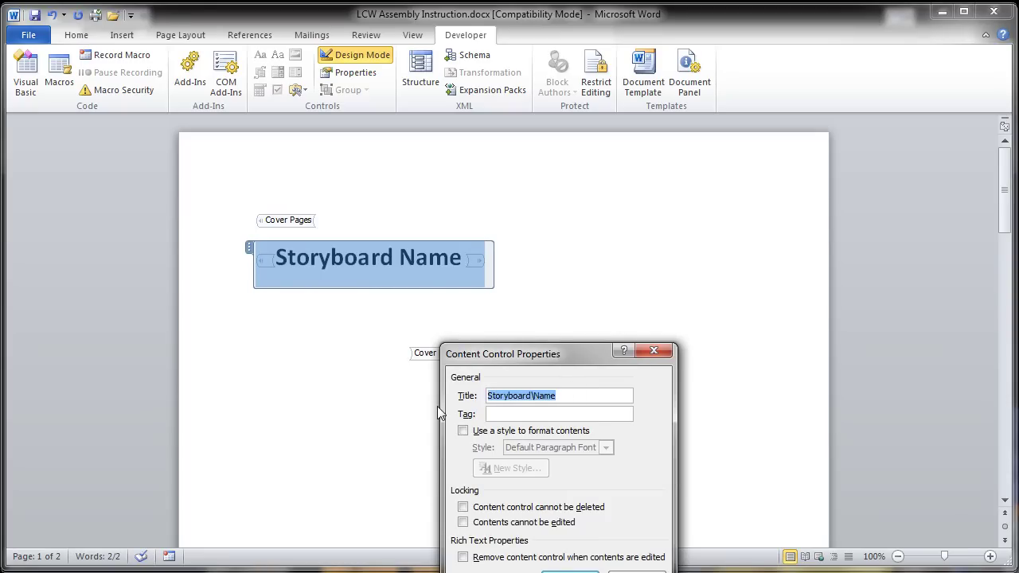
left_click(504, 414)
key("ctrl+v")
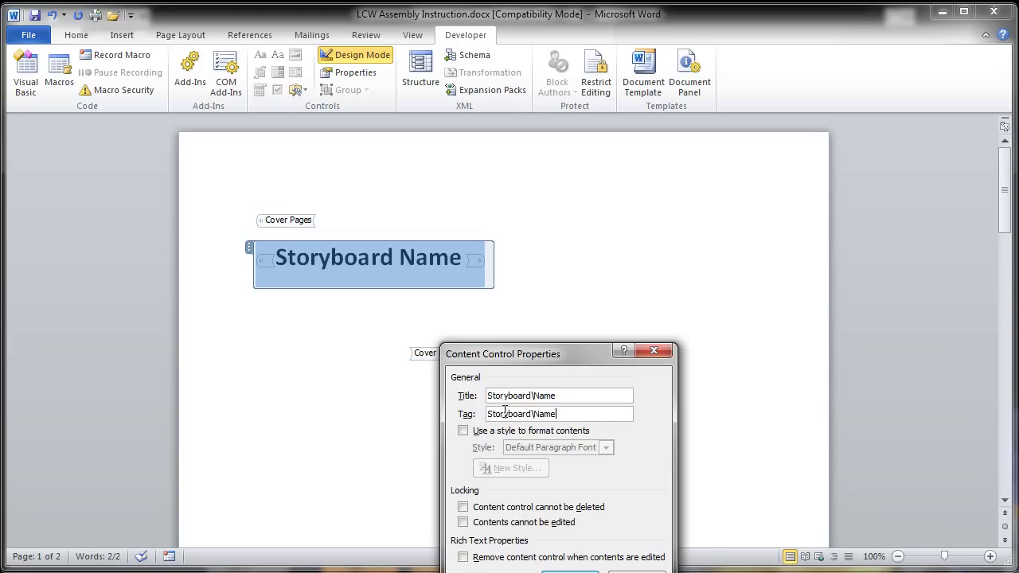
left_click(569, 571)
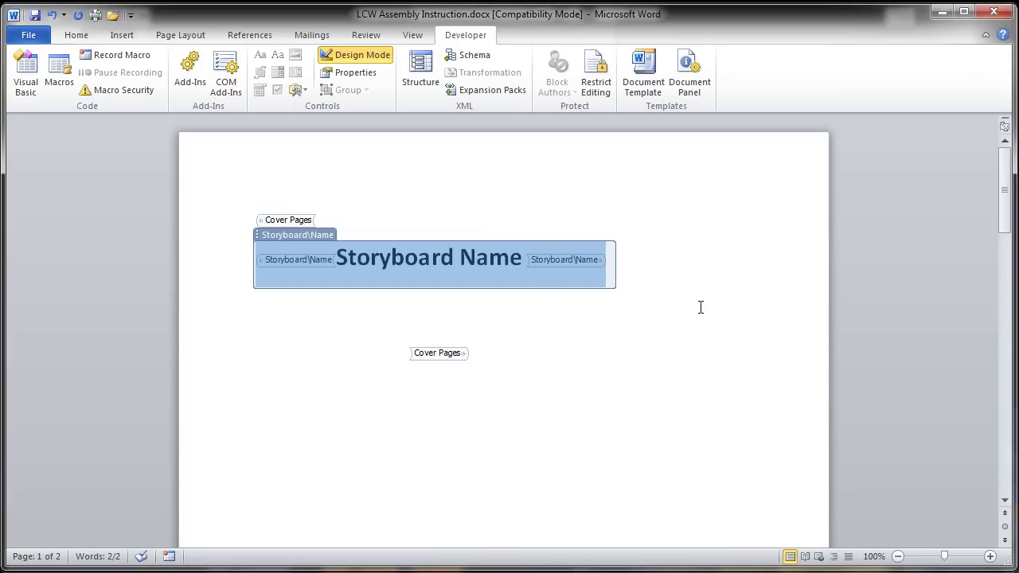
Wrap the Storyboard\Name control in a new rich text content control.
left_click(701, 308)
left_click(540, 253)
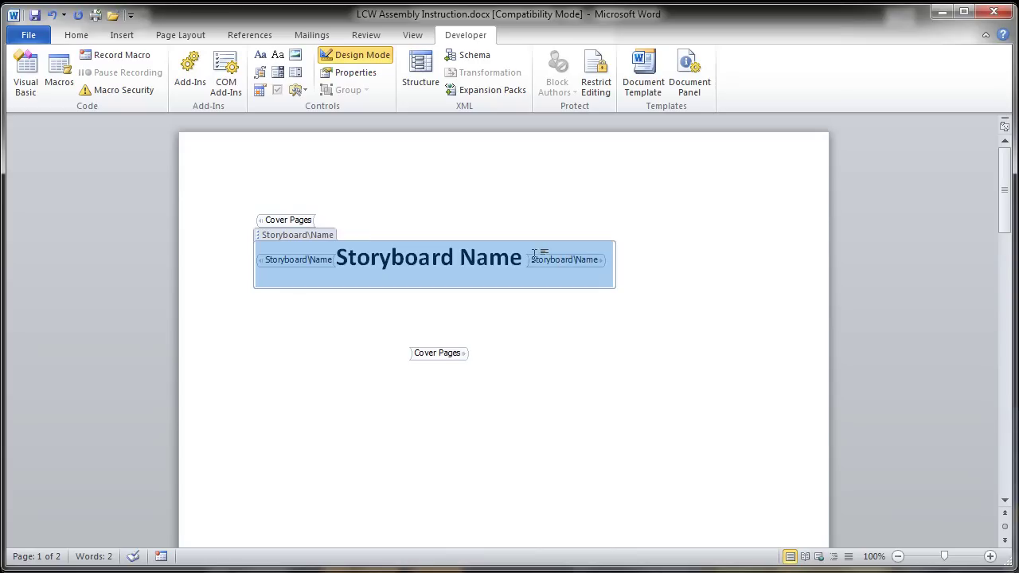
left_click(261, 55)
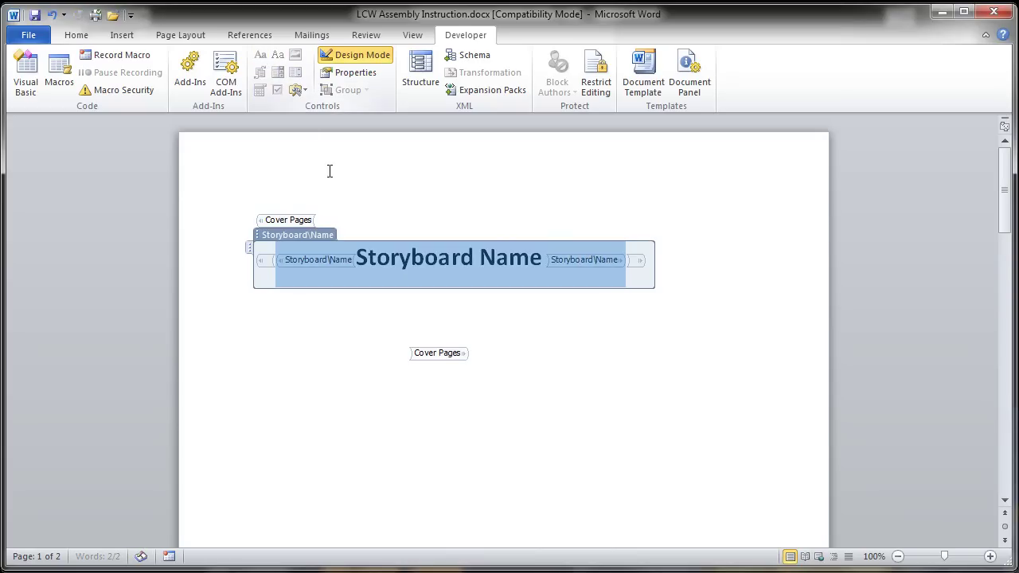
Set the outer wrapping control's title and tag to 'Storyboard'.
left_click(250, 248)
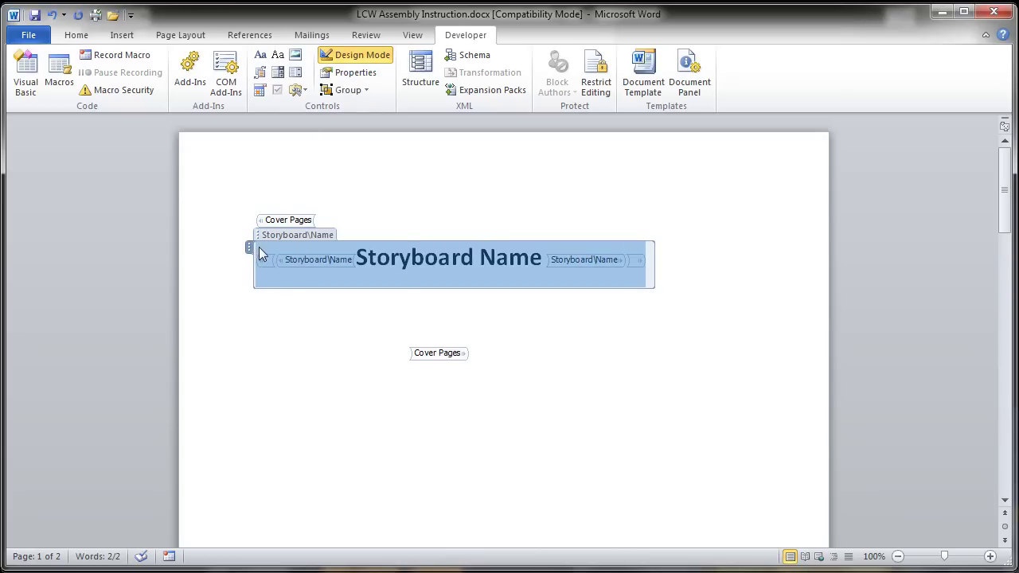
right_click(259, 250)
left_click(313, 335)
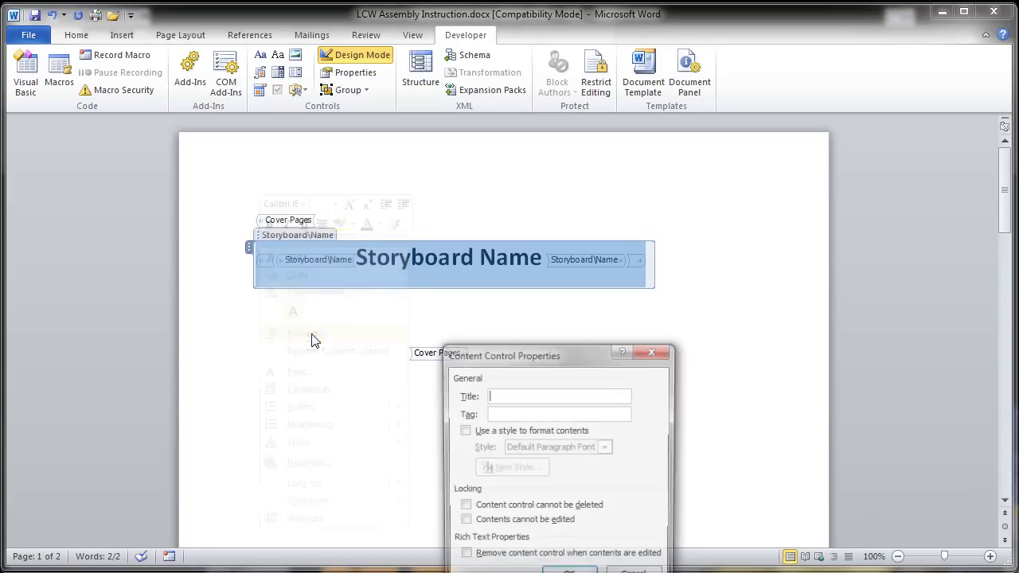
type("Storyboard")
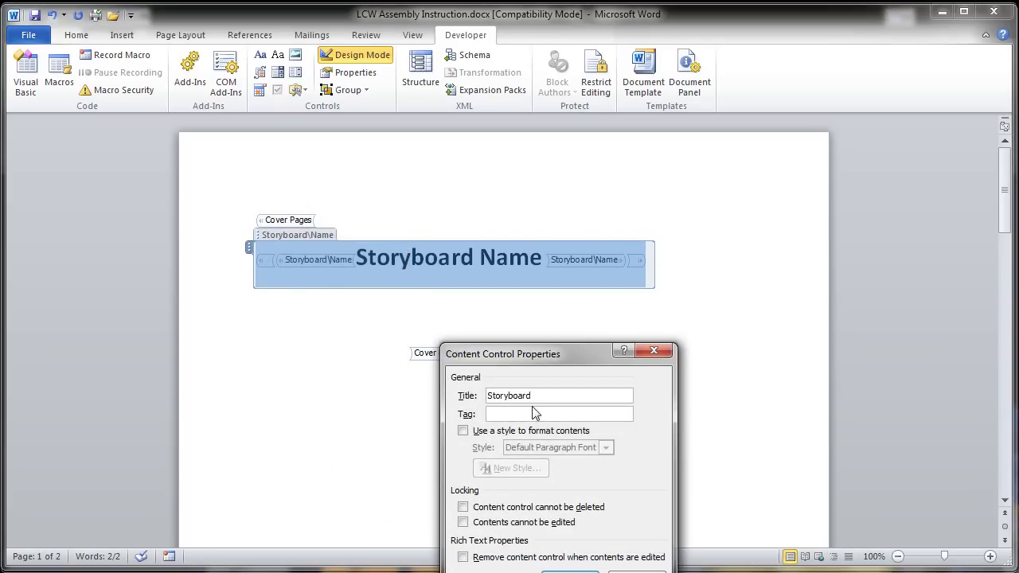
left_click_drag(544, 398, 369, 393)
key("ctrl+c")
left_click(496, 415)
key("ctrl+v")
key("Return")
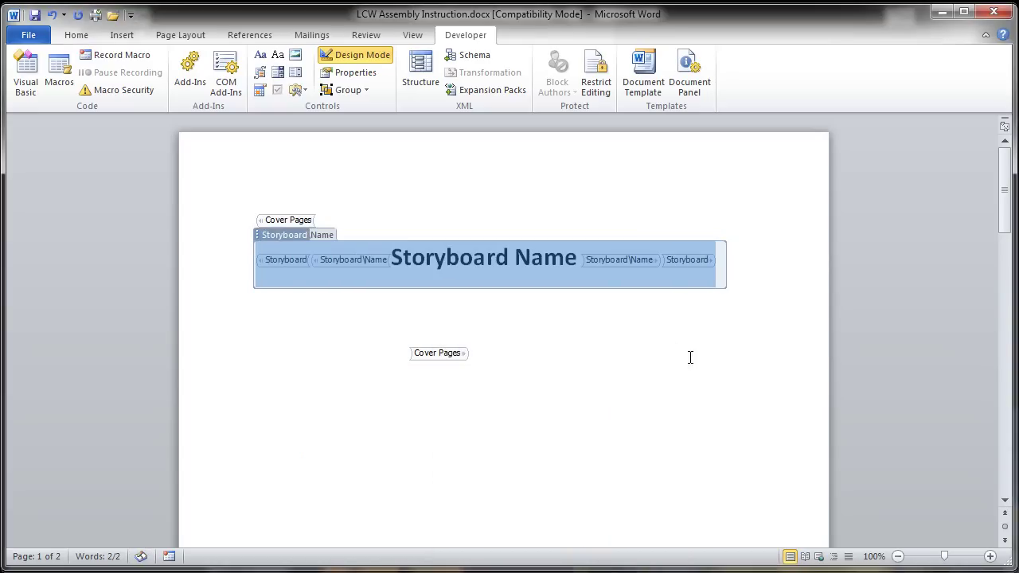
left_click(722, 338)
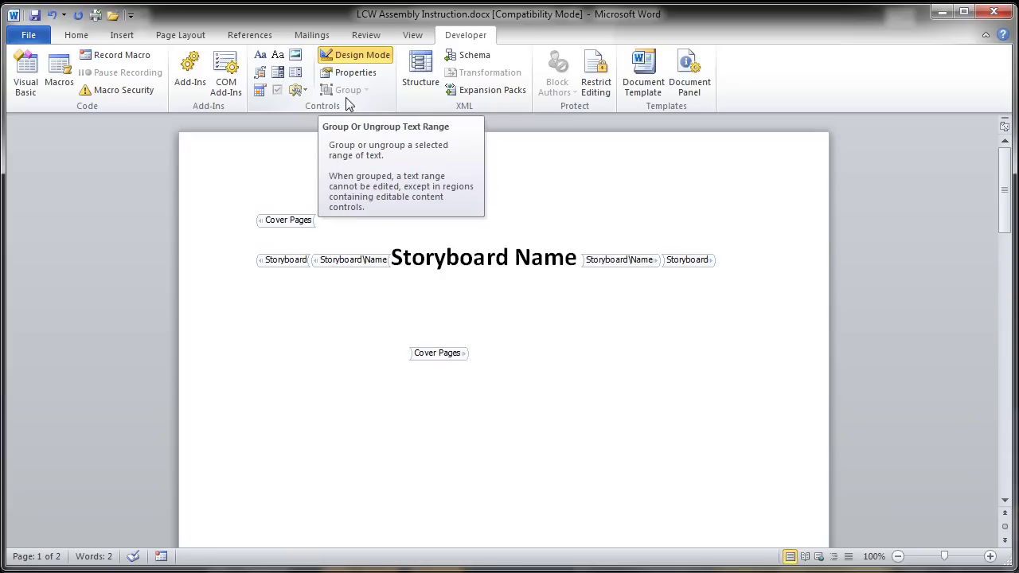
Insert a picture content control filled with Publisher Image.bmp.
left_click(294, 57)
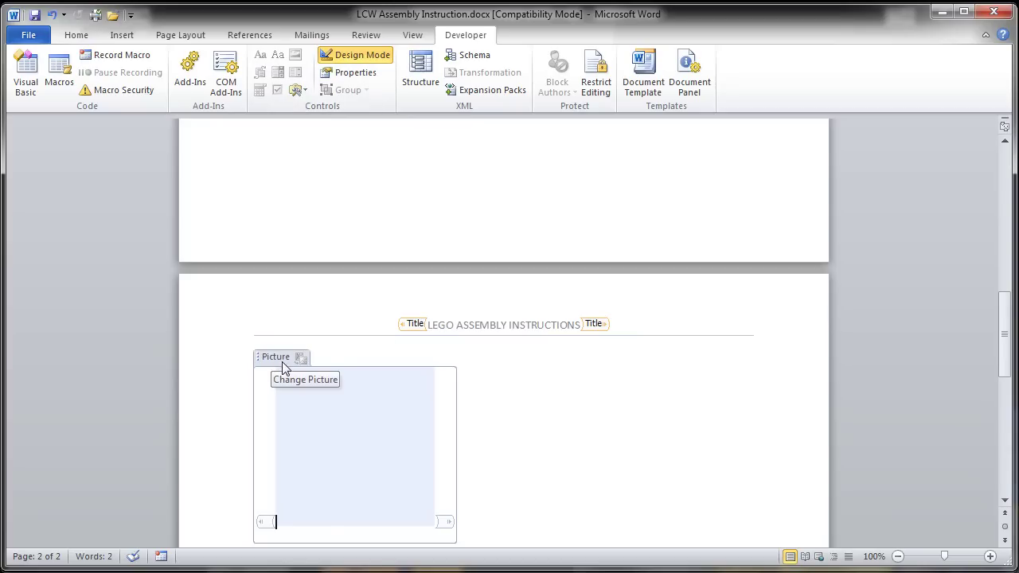
left_click(279, 361)
left_click(303, 380)
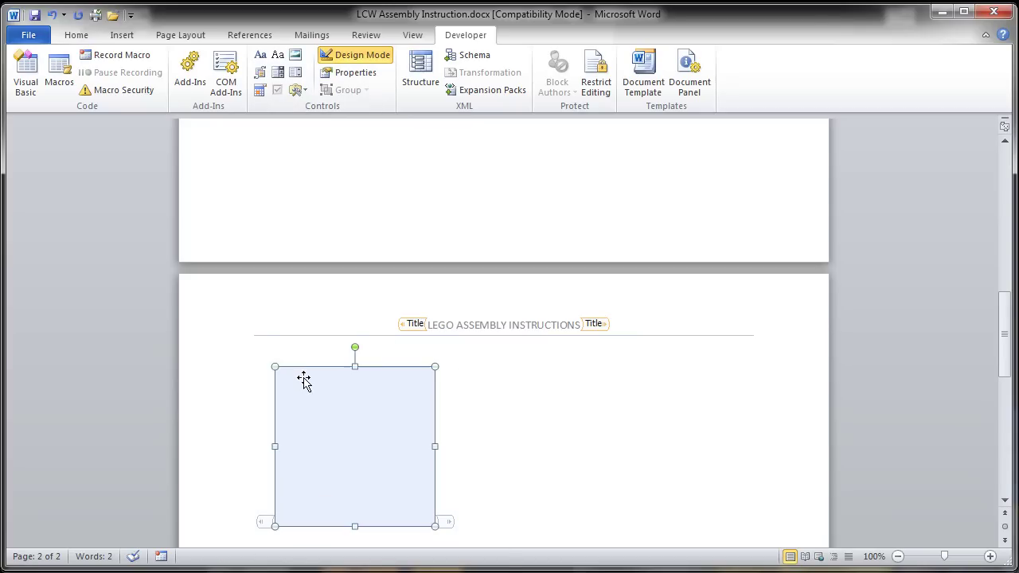
left_click(301, 357)
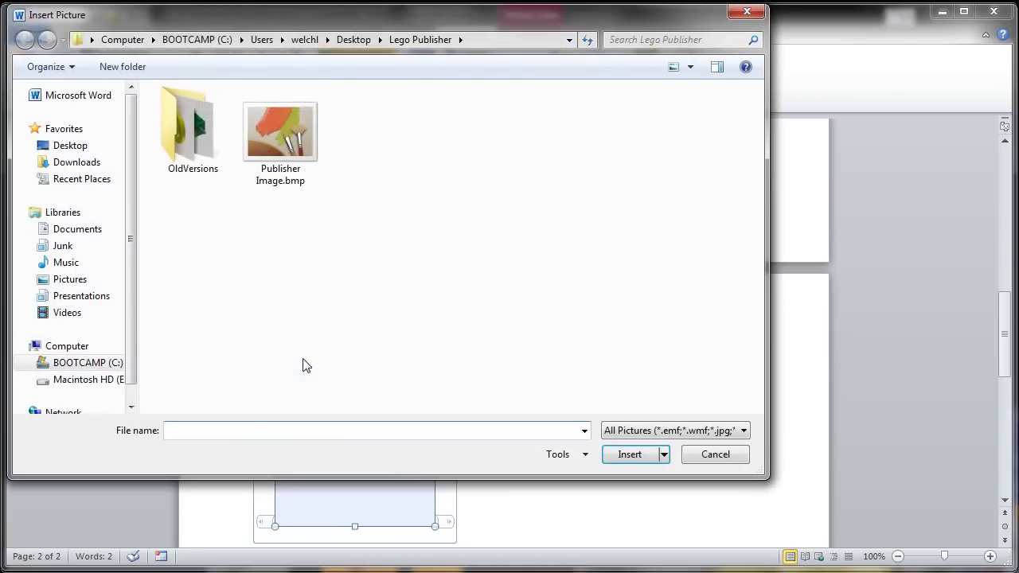
left_click(292, 178)
left_click(629, 455)
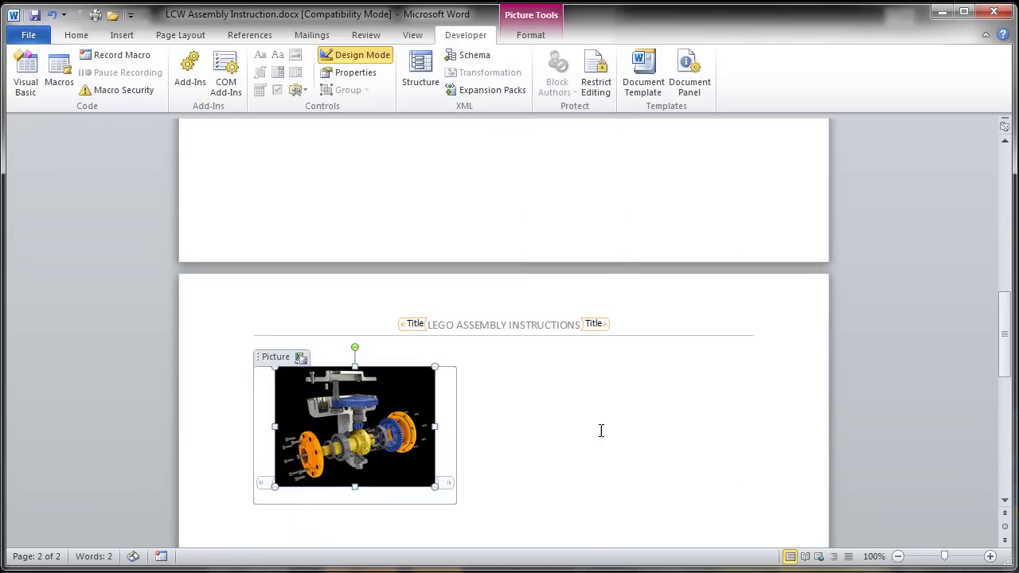
Enlarge the picture to nearly the full page width and select it.
mouse_move(435, 486)
left_mouse_down()
mouse_move(484, 521)
mouse_move(742, 557)
left_mouse_up()
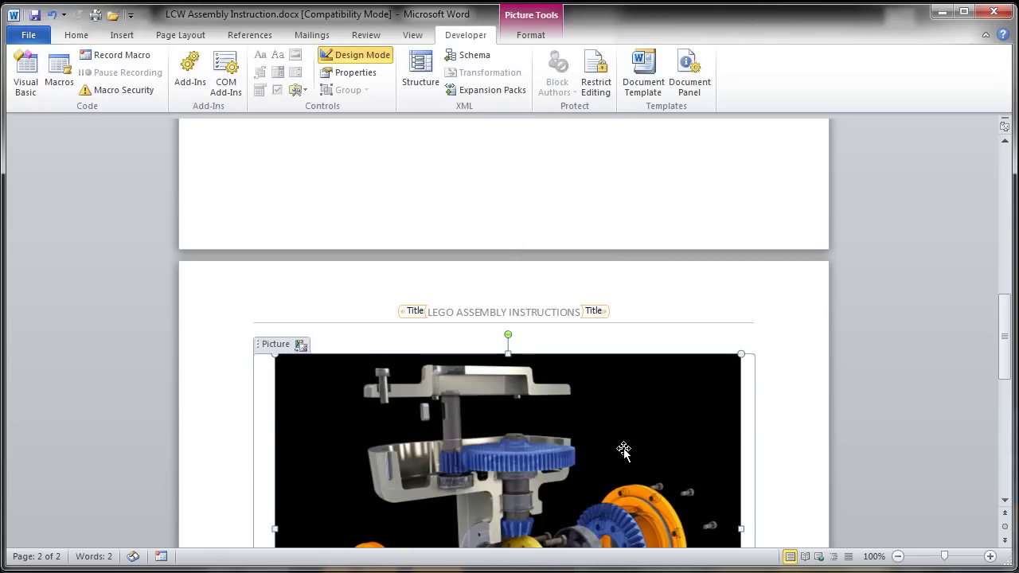
scroll(621, 442, "down", 5)
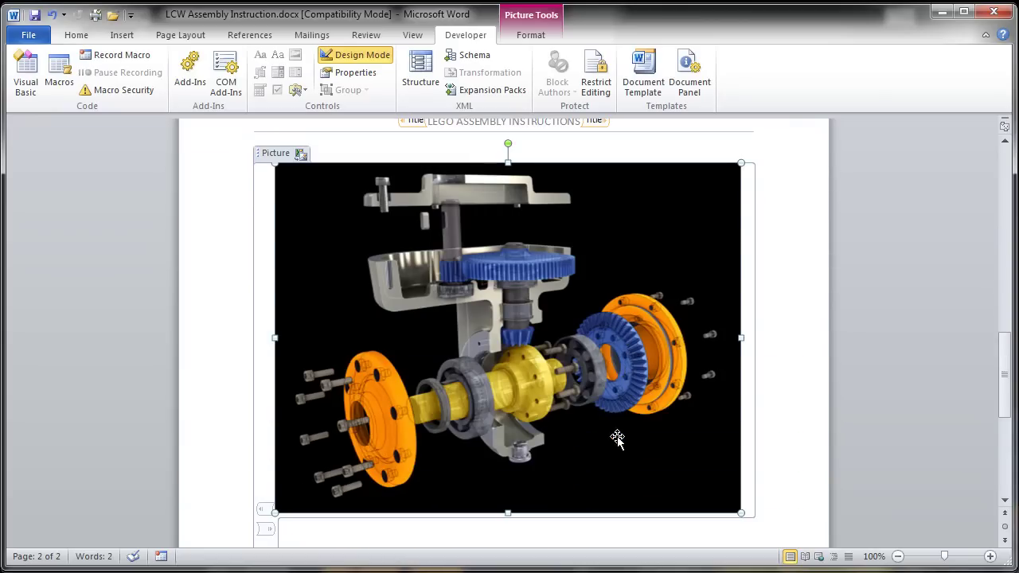
left_click(271, 185)
left_click(281, 183)
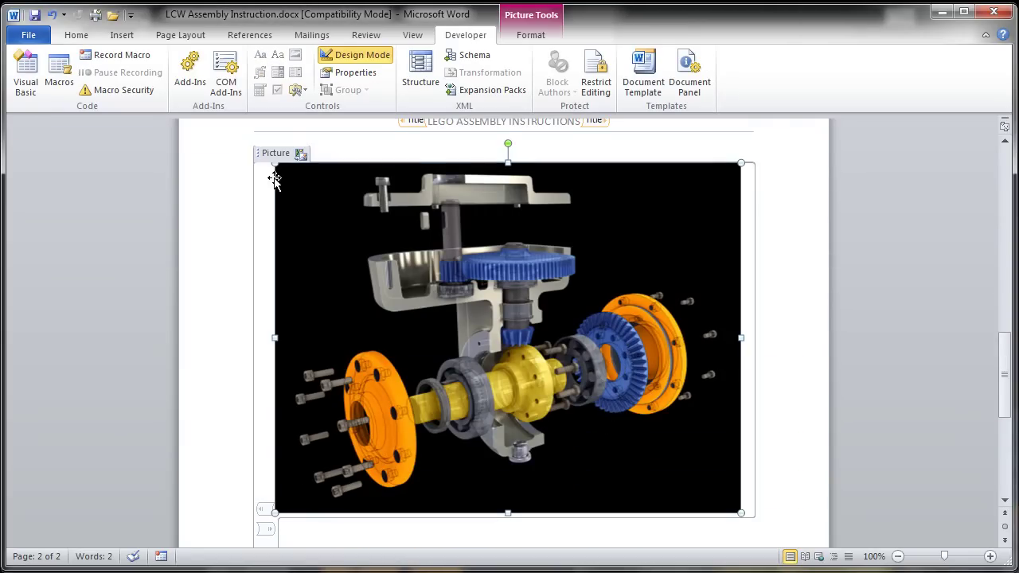
Give the picture control the title and tag Snapshot\Image [1024x768].
right_click(274, 177)
left_click(333, 265)
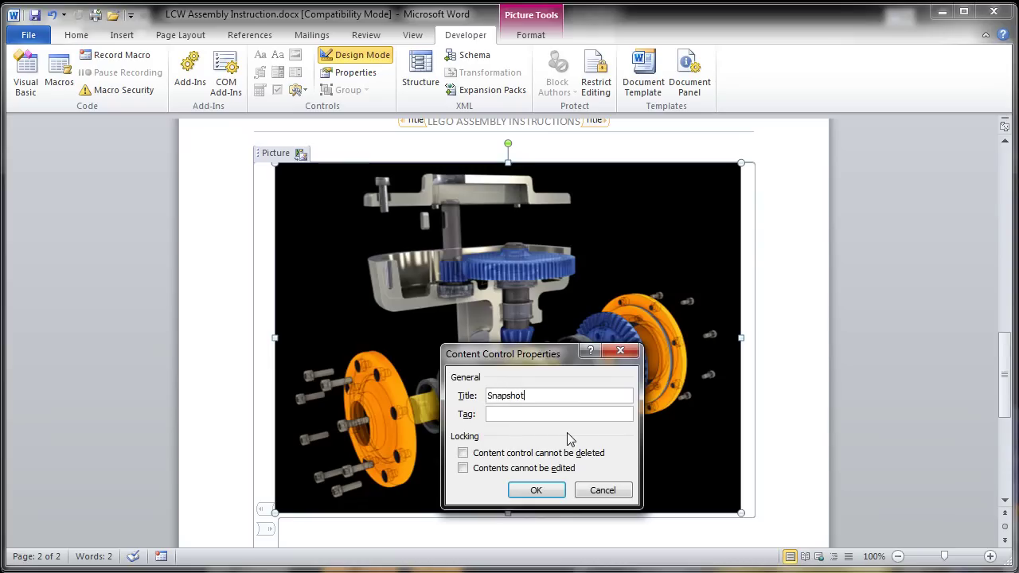
type("Snapshot\\Image [1024x768")
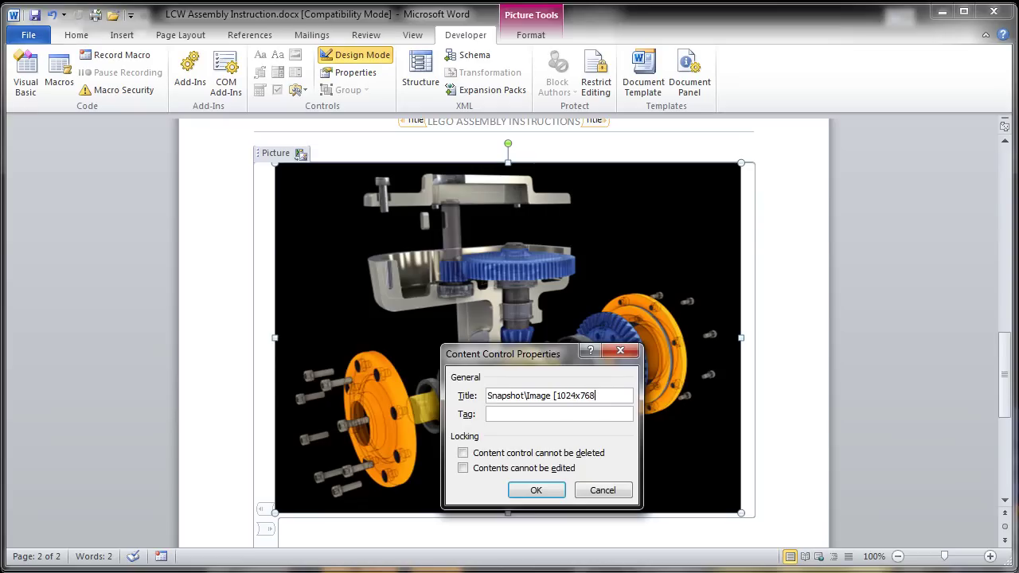
left_click_drag(606, 395, 409, 408)
key("ctrl+c")
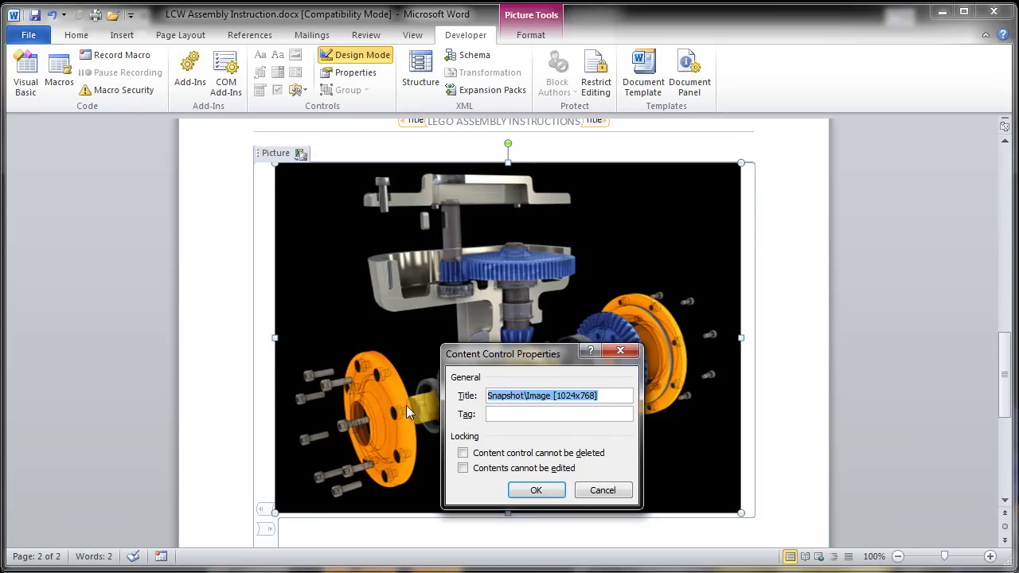
left_click(533, 412)
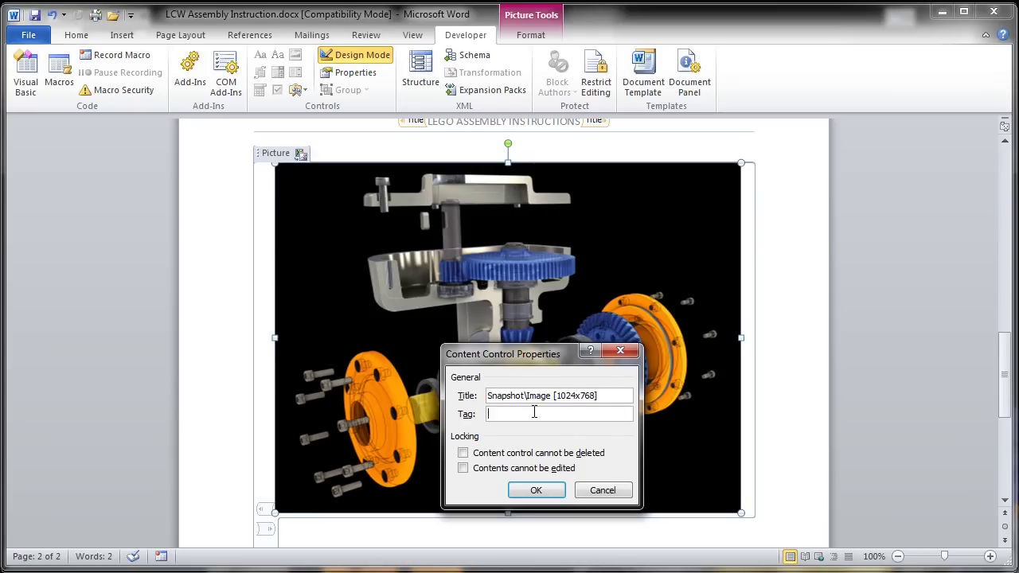
key("ctrl+v")
left_click(536, 490)
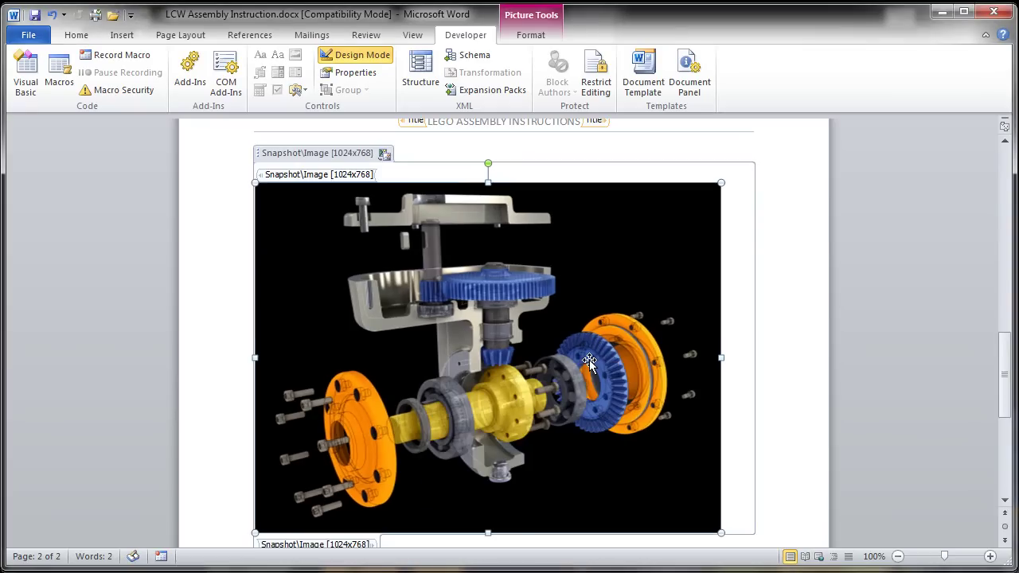
Center the picture and confirm its Snapshot\Image [1024x768] title and tag.
left_click(76, 35)
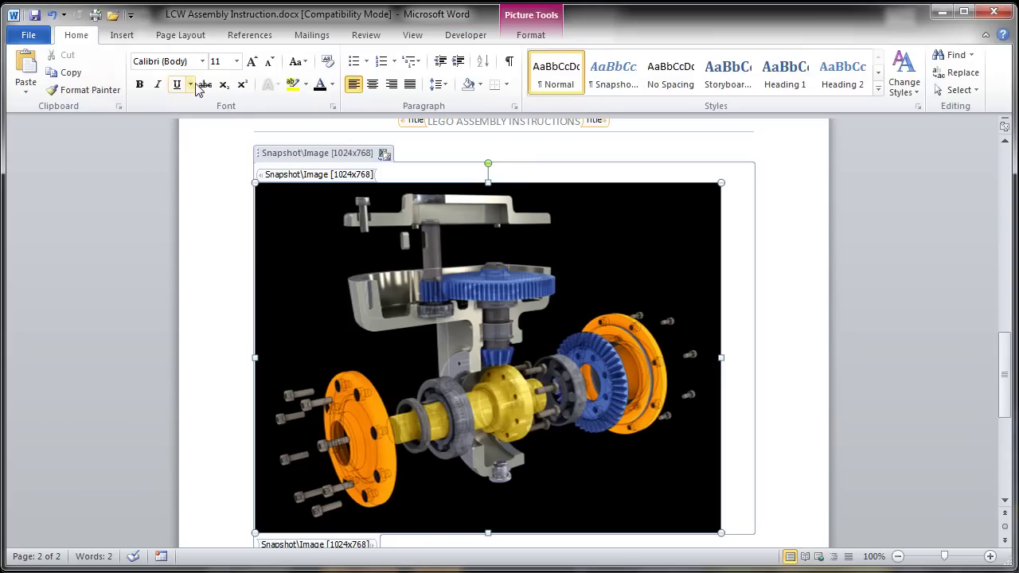
left_click(372, 84)
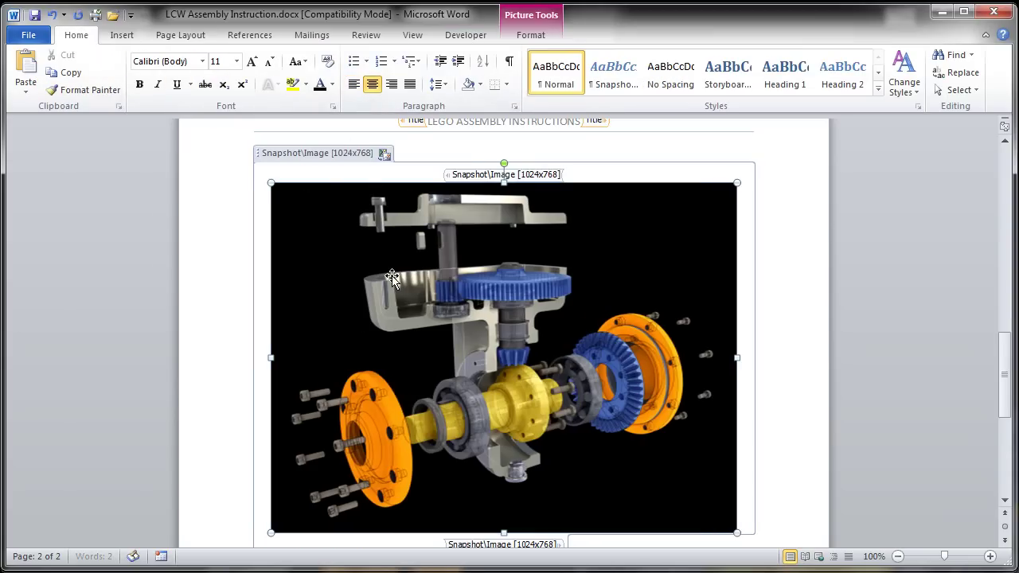
right_click(316, 268)
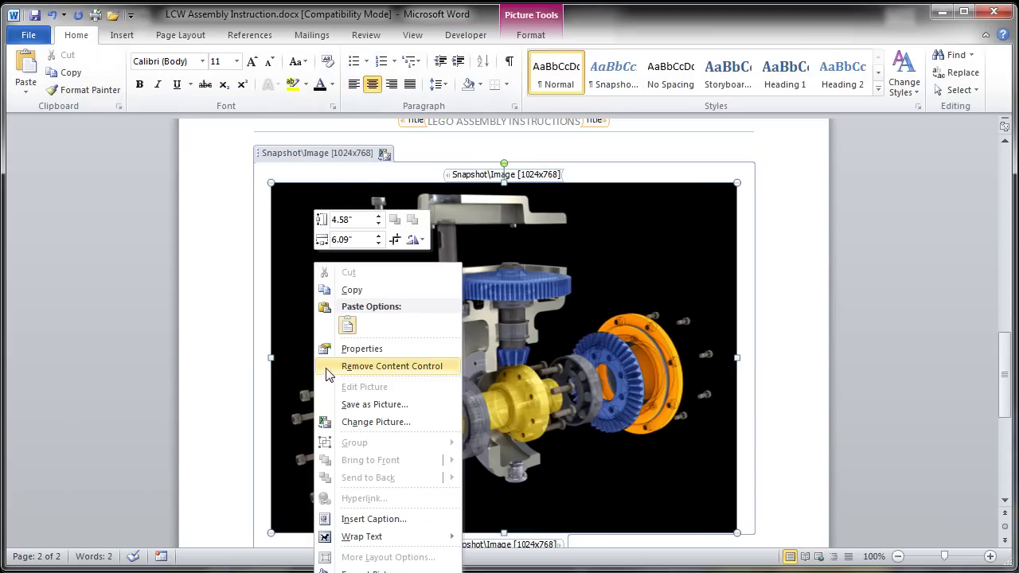
left_click(354, 349)
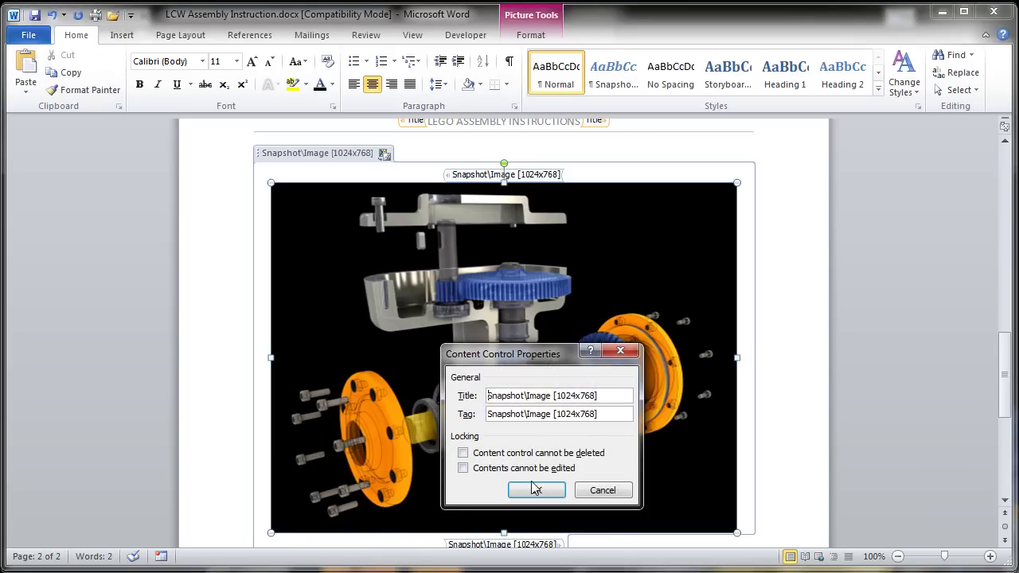
left_click(536, 489)
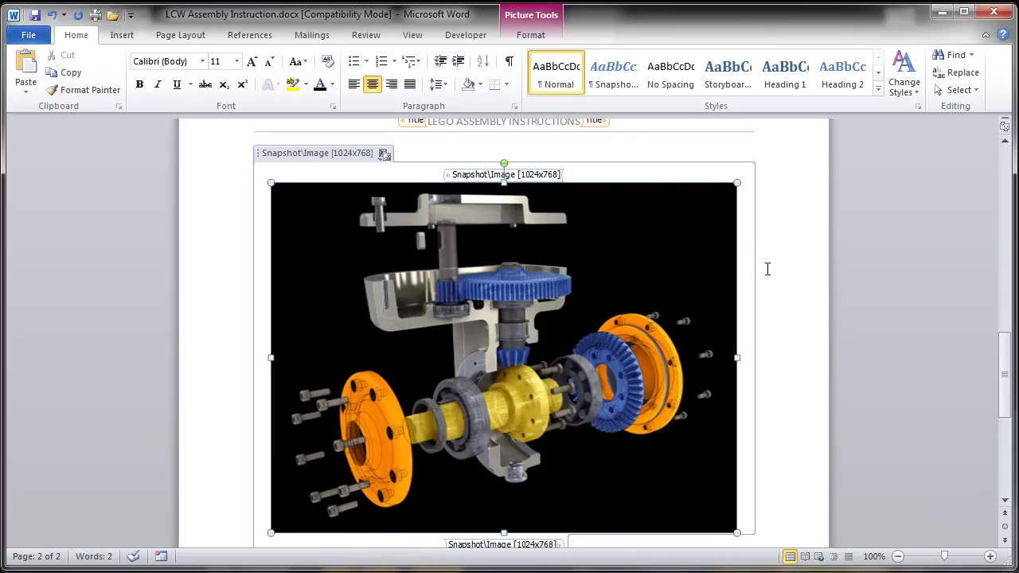
Select the picture control together with the empty paragraph below it.
left_click(749, 223)
scroll(792, 265, "down", 3)
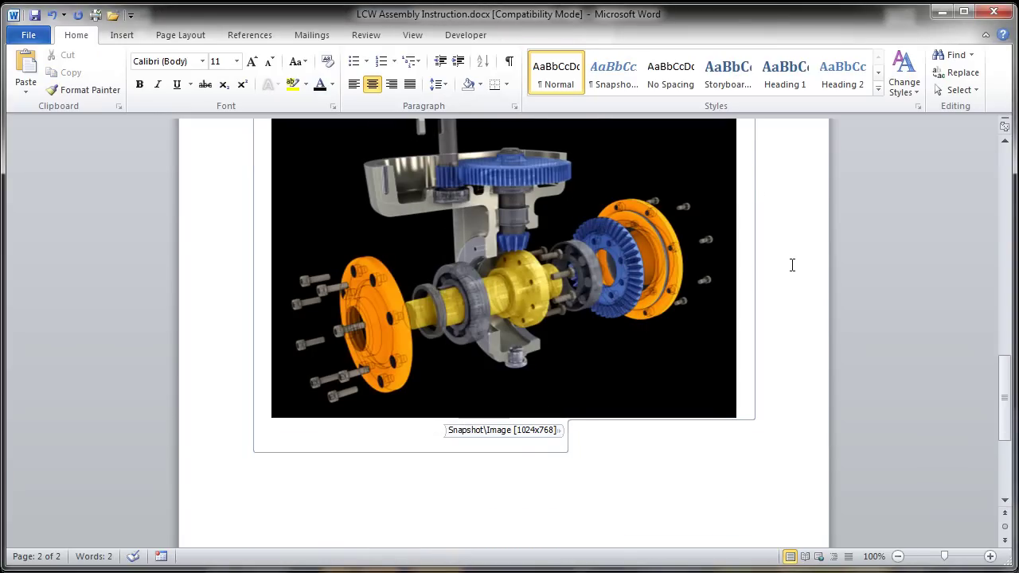
left_click_drag(699, 478, 387, 162)
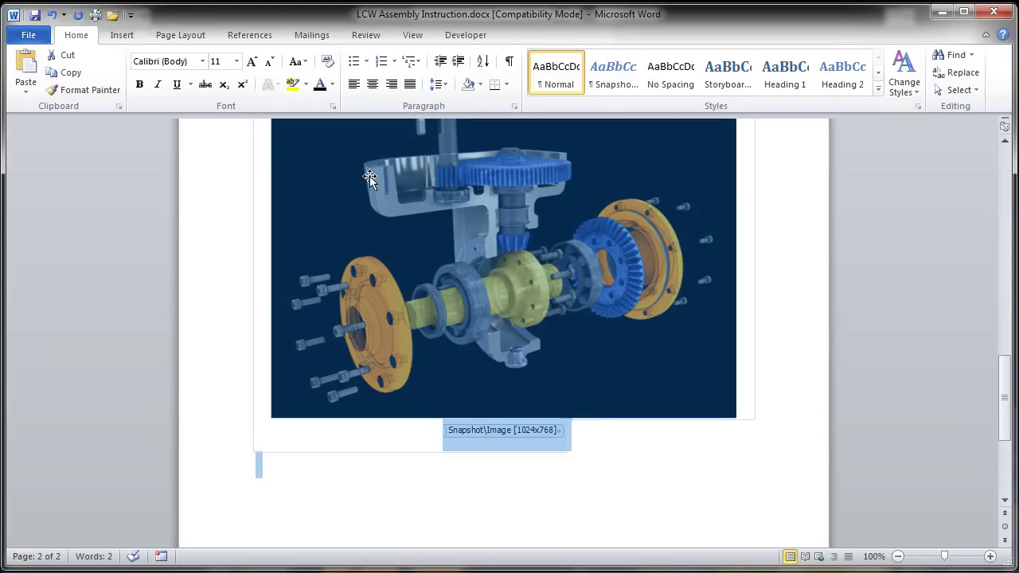
Wrap the selected picture in a rich text control, setting title and tag to 'Snapshot'.
left_click(464, 36)
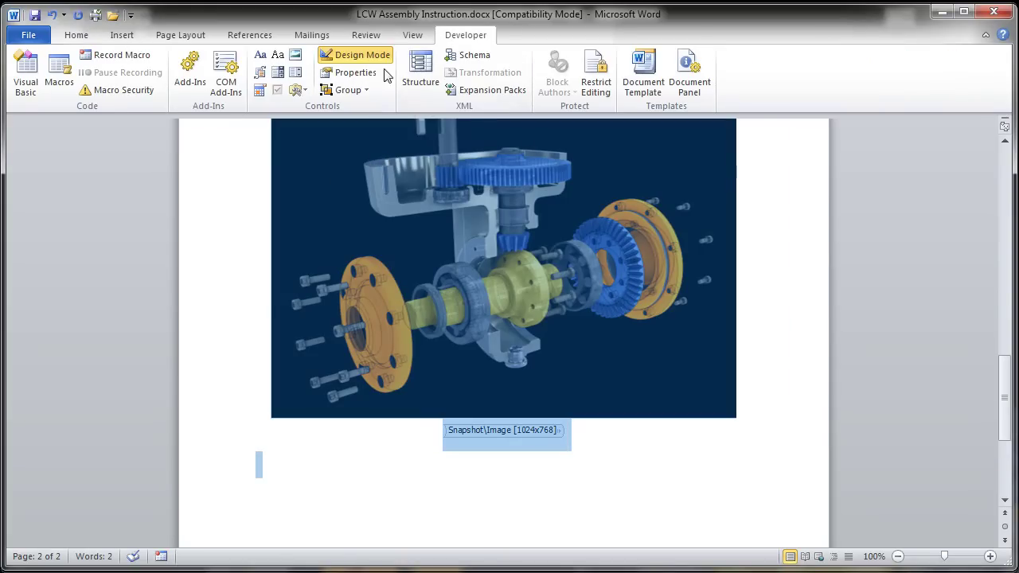
left_click(261, 57)
scroll(532, 309, "up", 3)
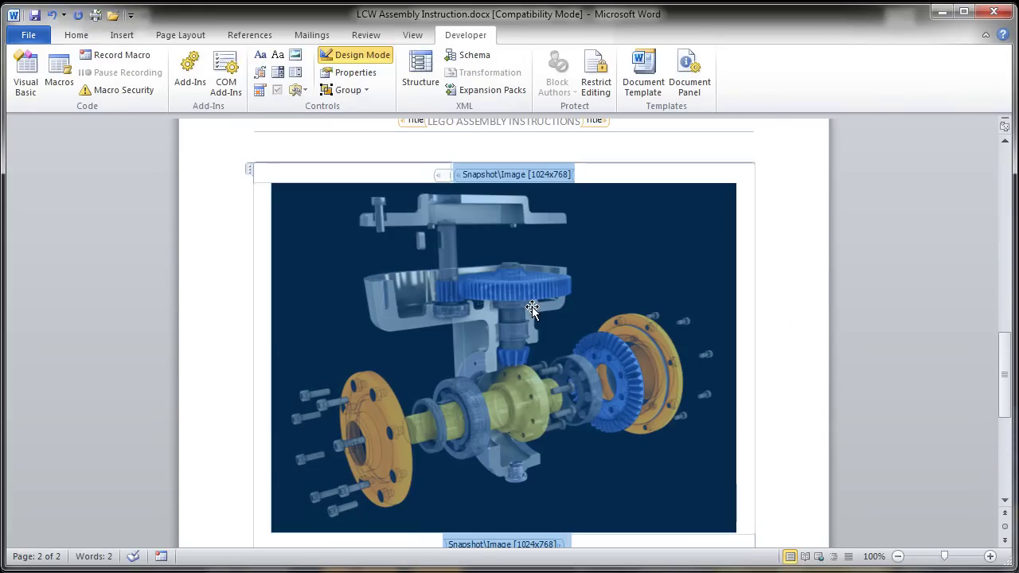
left_click(249, 170)
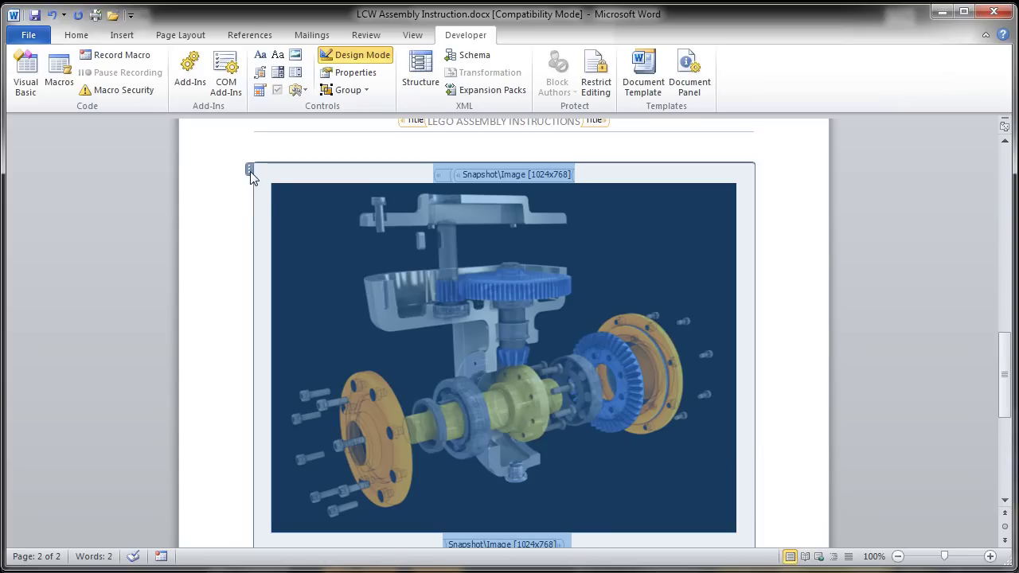
right_click(250, 172)
left_click(295, 257)
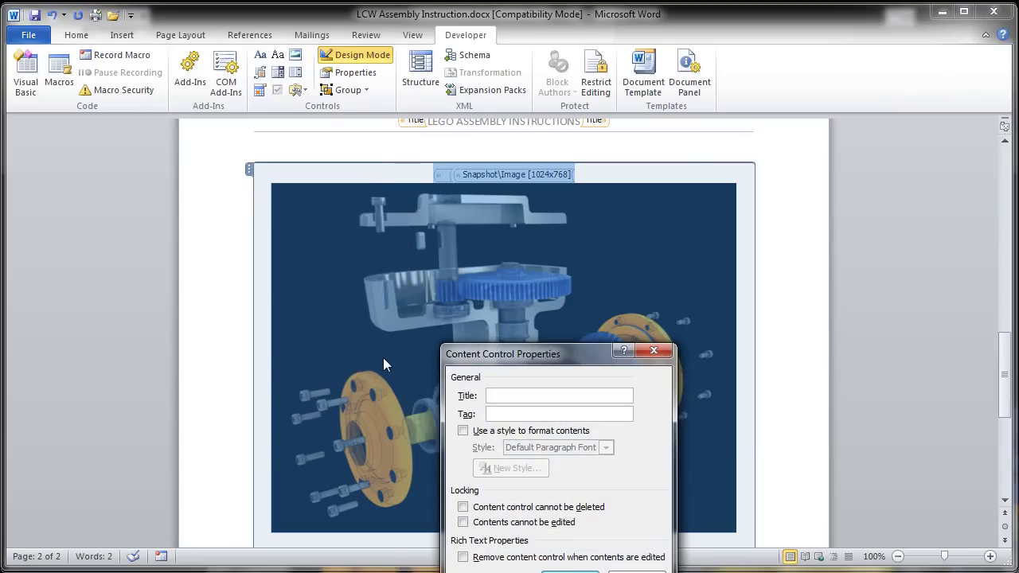
type("Snapshot")
left_click(525, 413)
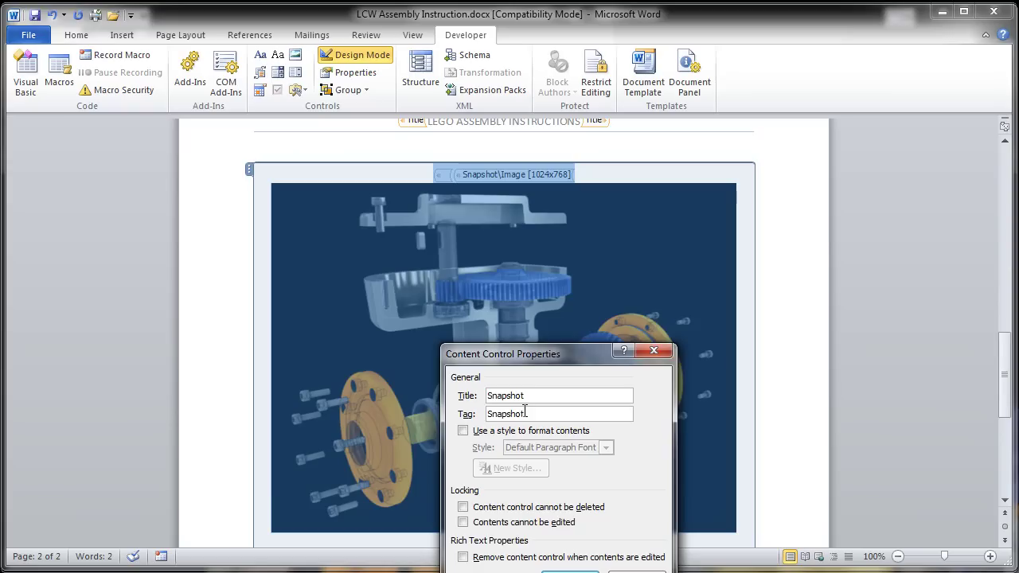
key("Return")
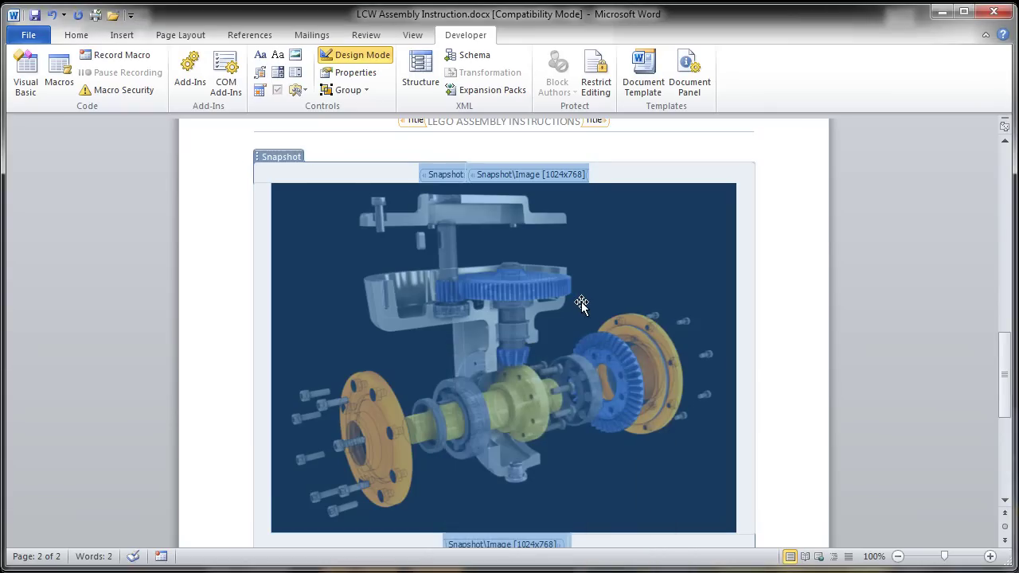
Scroll through the finished template, then close LCW Assembly Instruction.docx.
left_click(800, 336)
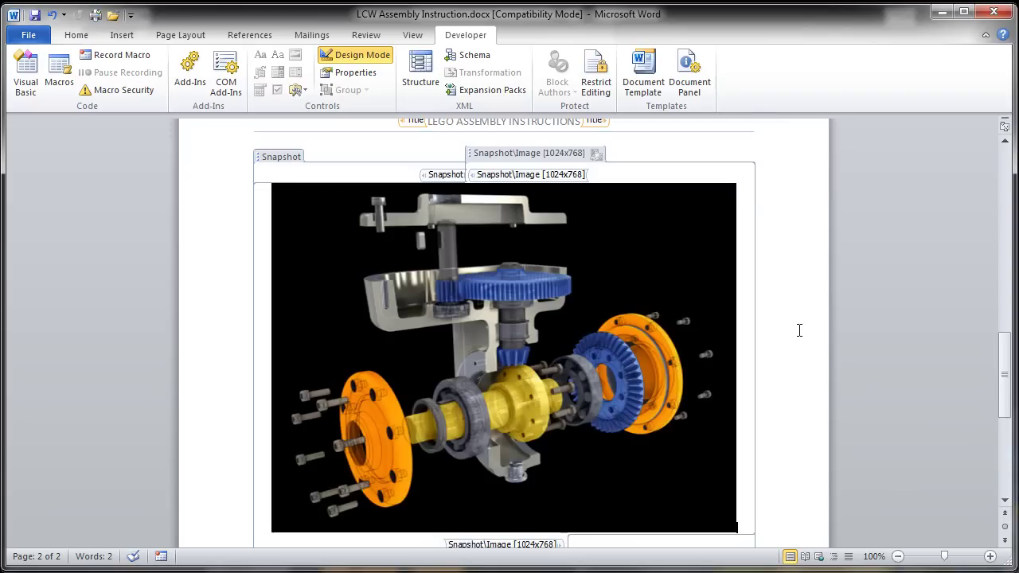
scroll(801, 337, "up", 4)
scroll(801, 337, "down", 2)
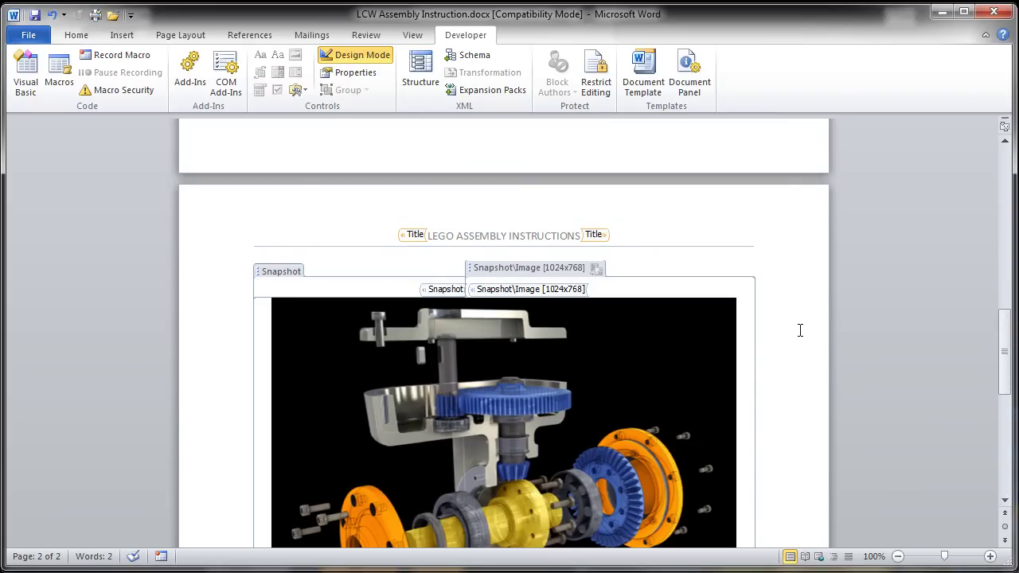
scroll(800, 331, "down", 12)
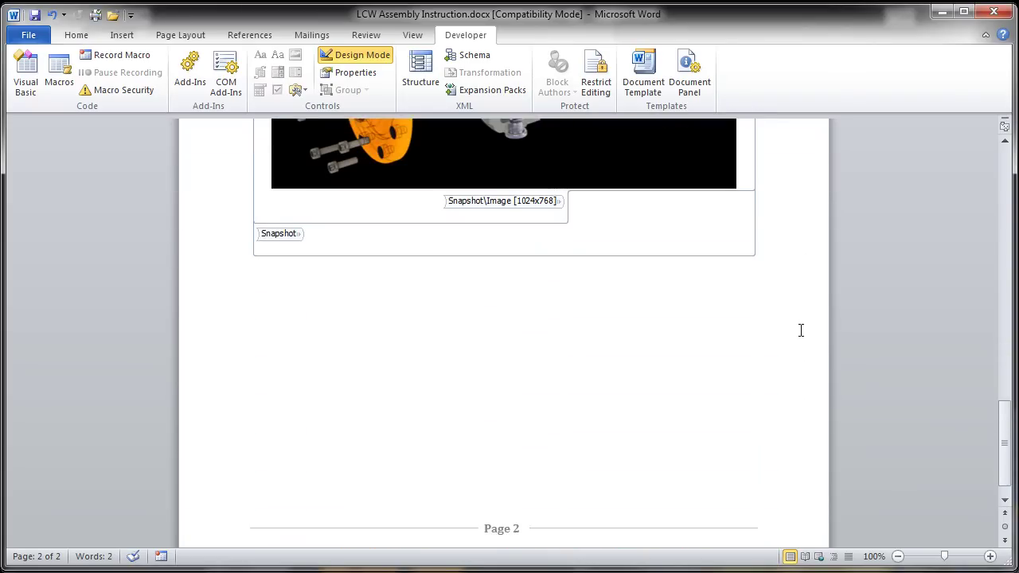
scroll(802, 331, "up", 20)
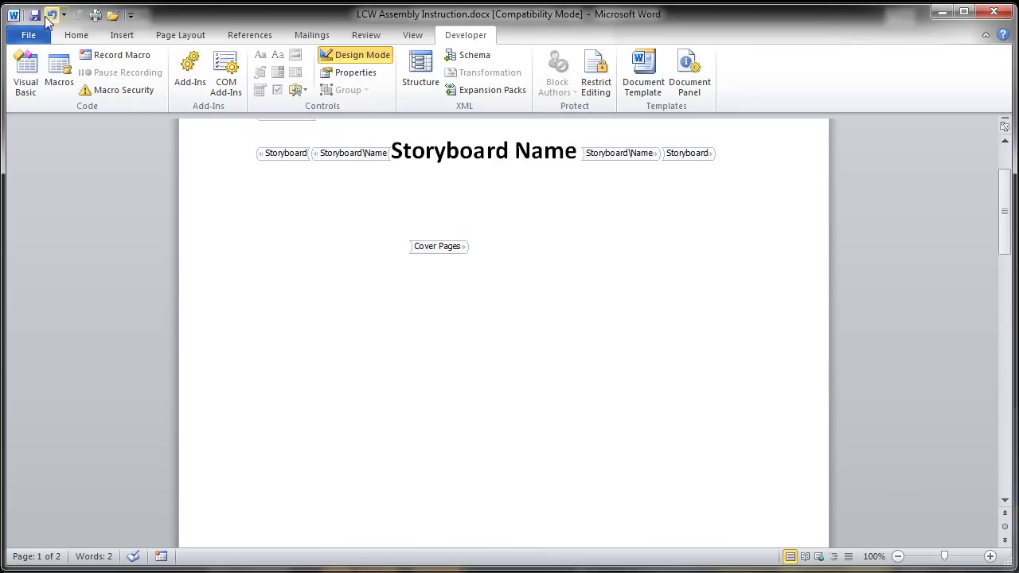
left_click(33, 45)
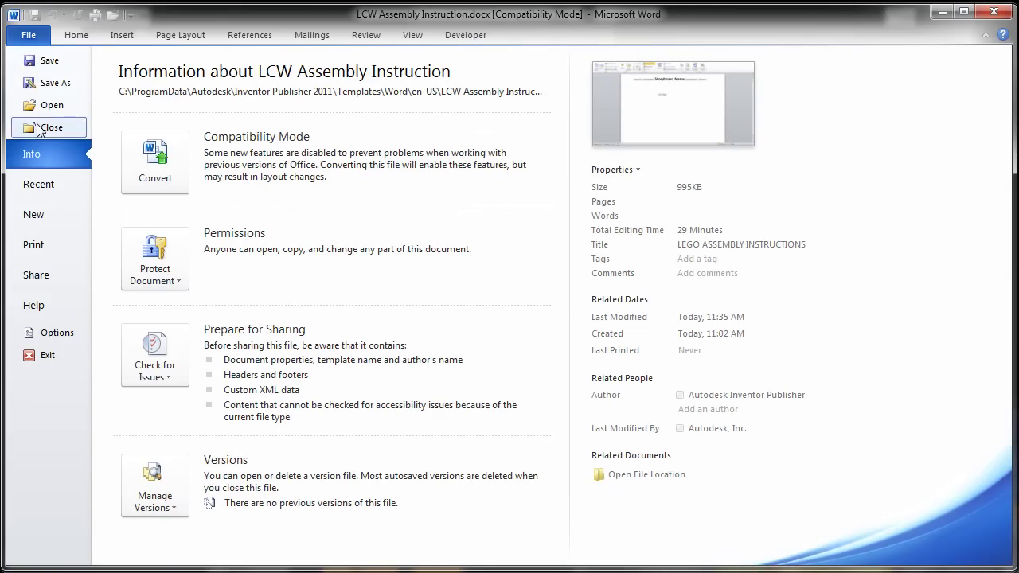
left_click(50, 122)
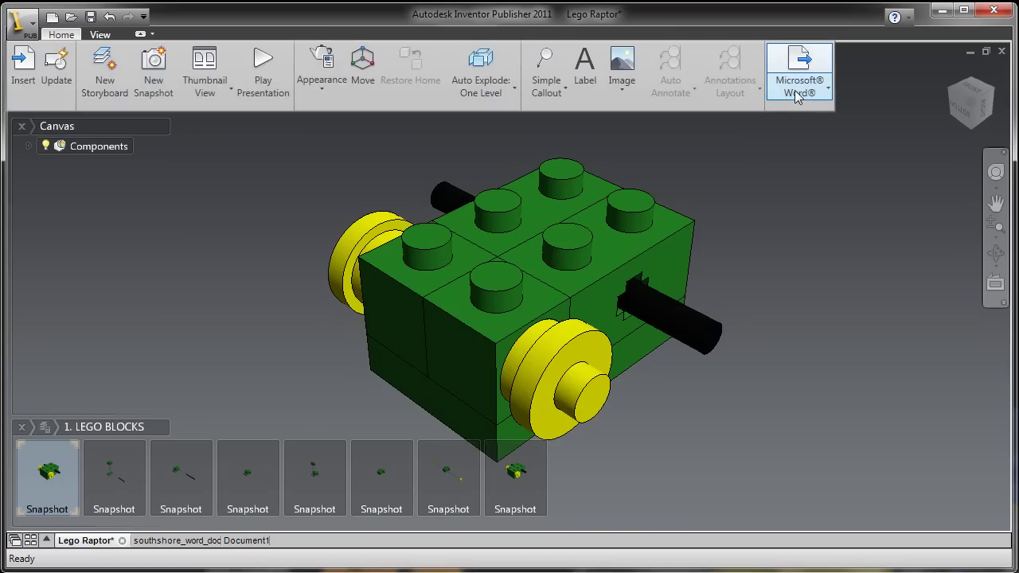
Publish the current LEGO BLOCKS storyboard to Word using the LCW Assembly Instruction template and save it.
left_click(801, 76)
left_click(833, 318)
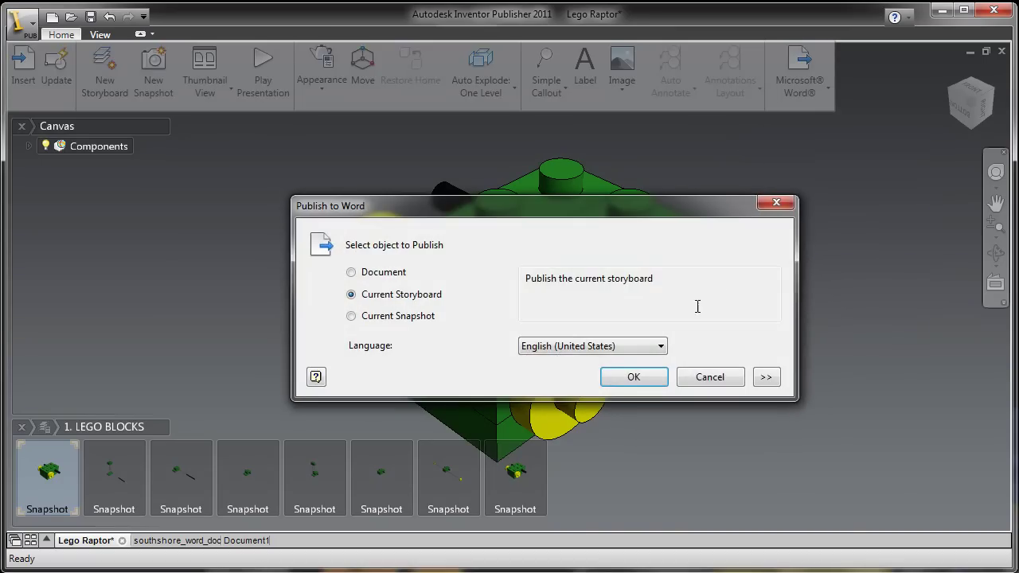
left_click(765, 377)
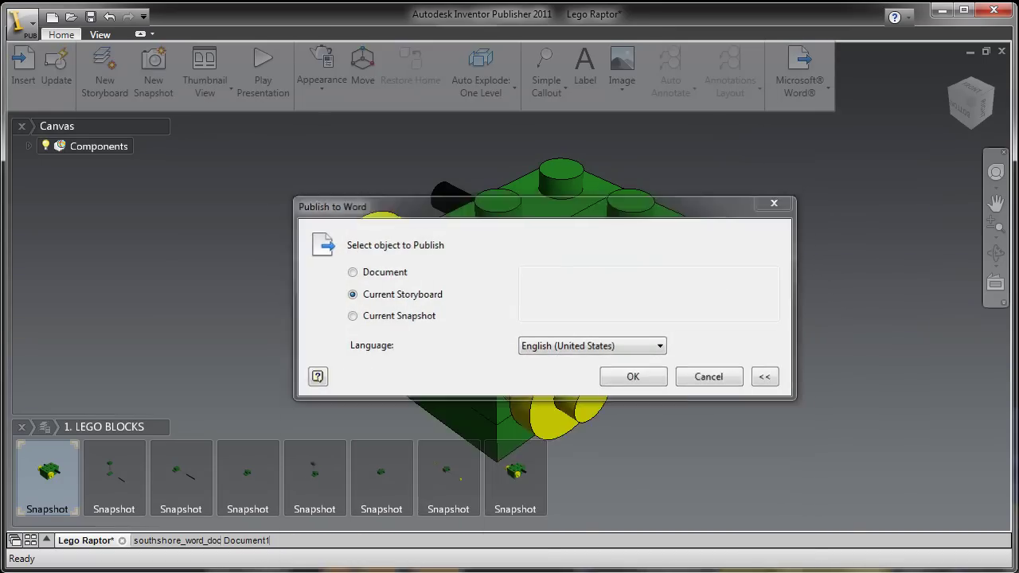
left_click(638, 375)
key("Return")
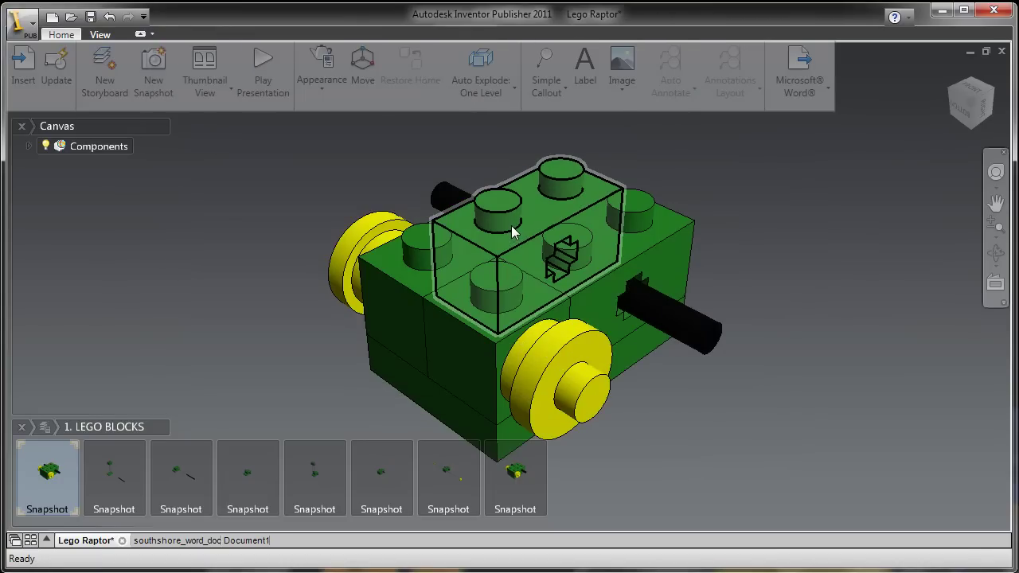
scroll(669, 171, "up", 4)
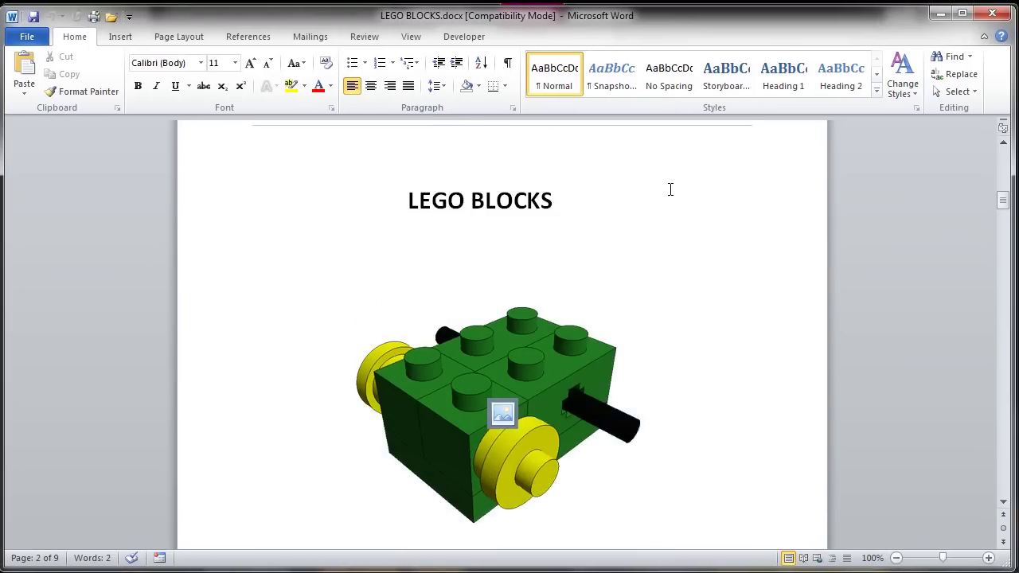
scroll(671, 189, "up", 1)
scroll(748, 281, "down", 20)
scroll(781, 243, "down", 15)
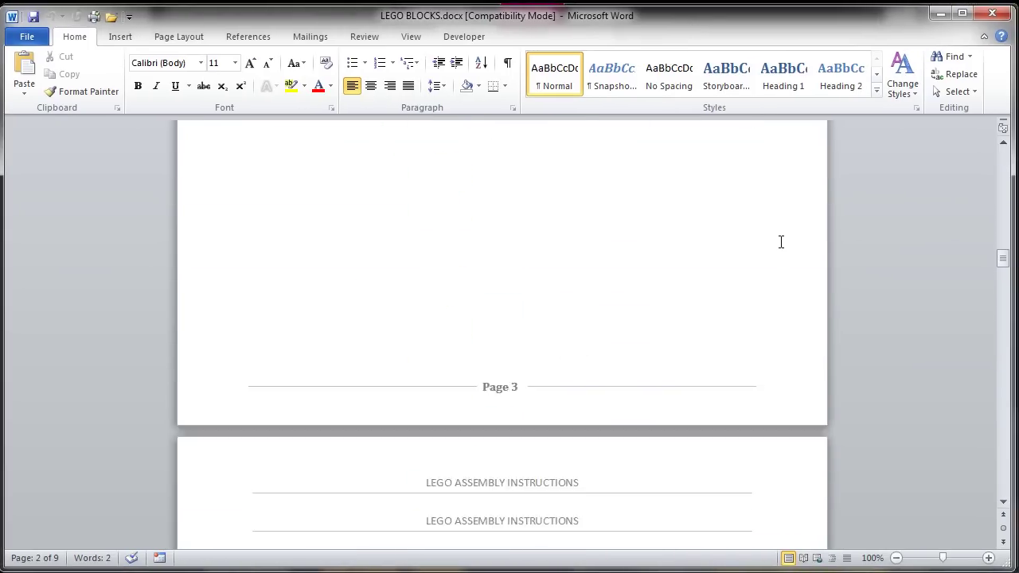
scroll(786, 242, "down", 20)
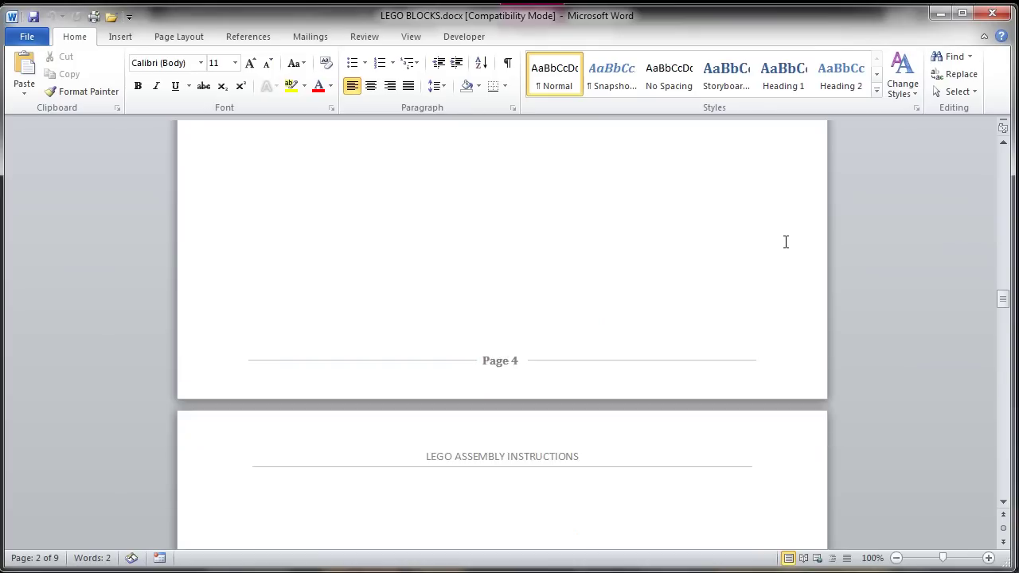
scroll(786, 242, "down", 20)
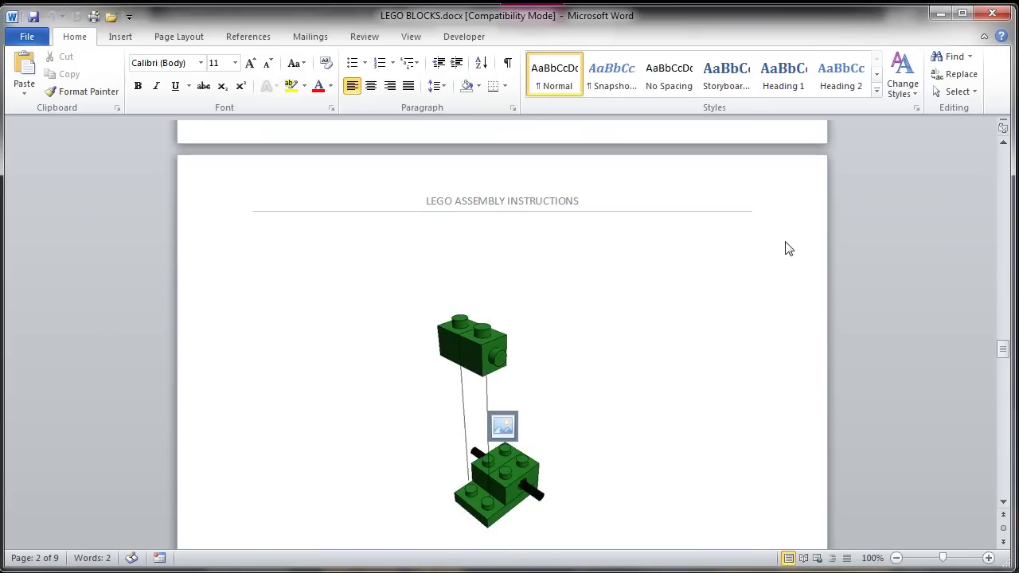